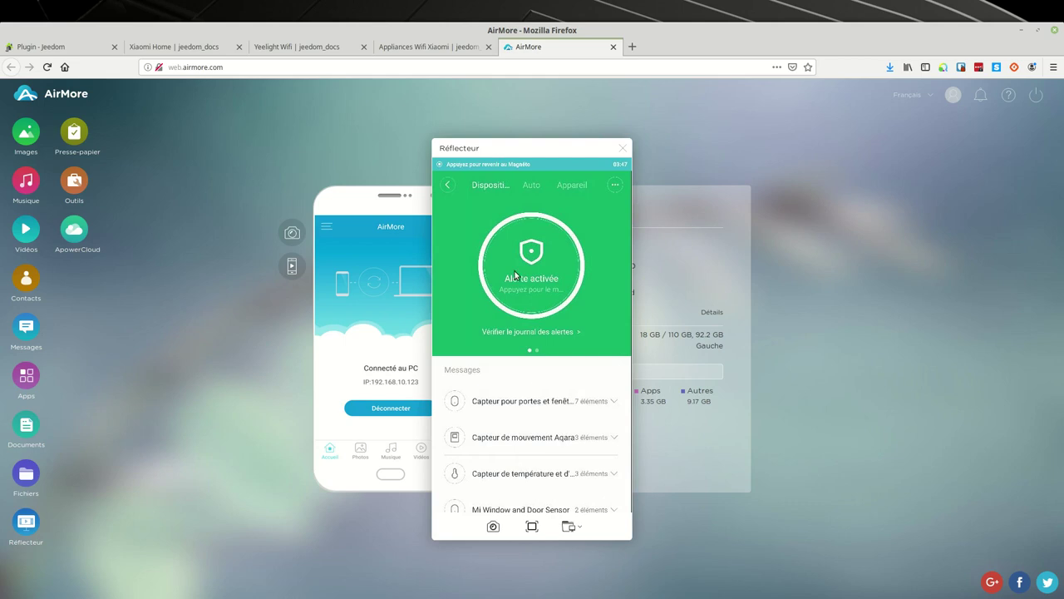
# Switch to Jeedom and open the Xiaomi Home plugin's equipment page from the home-automation protocol plugins.
pyautogui.click(75, 47)
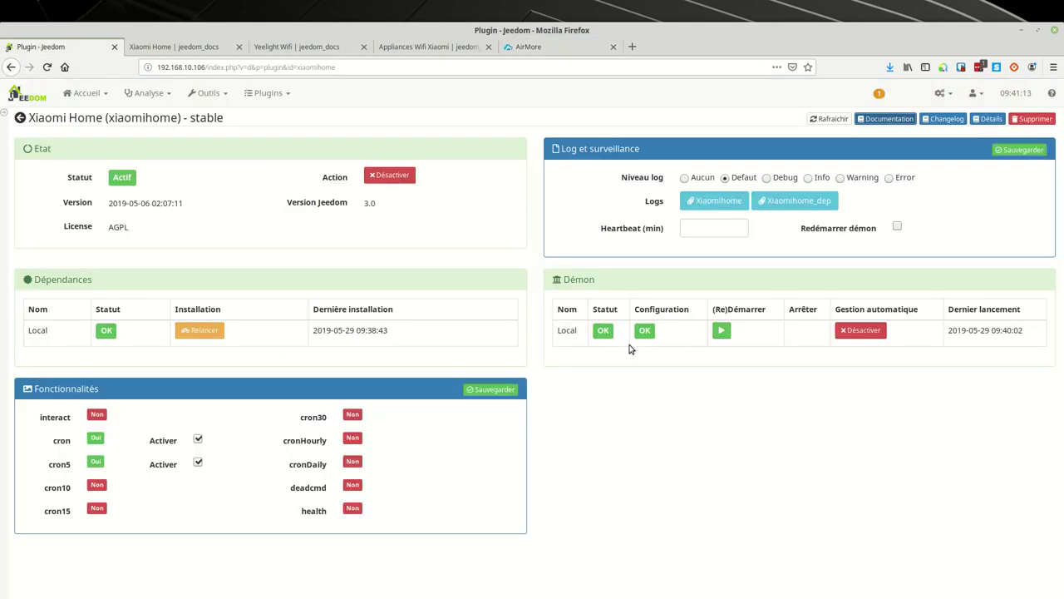
pyautogui.click(281, 99)
pyautogui.moveTo(298, 142)
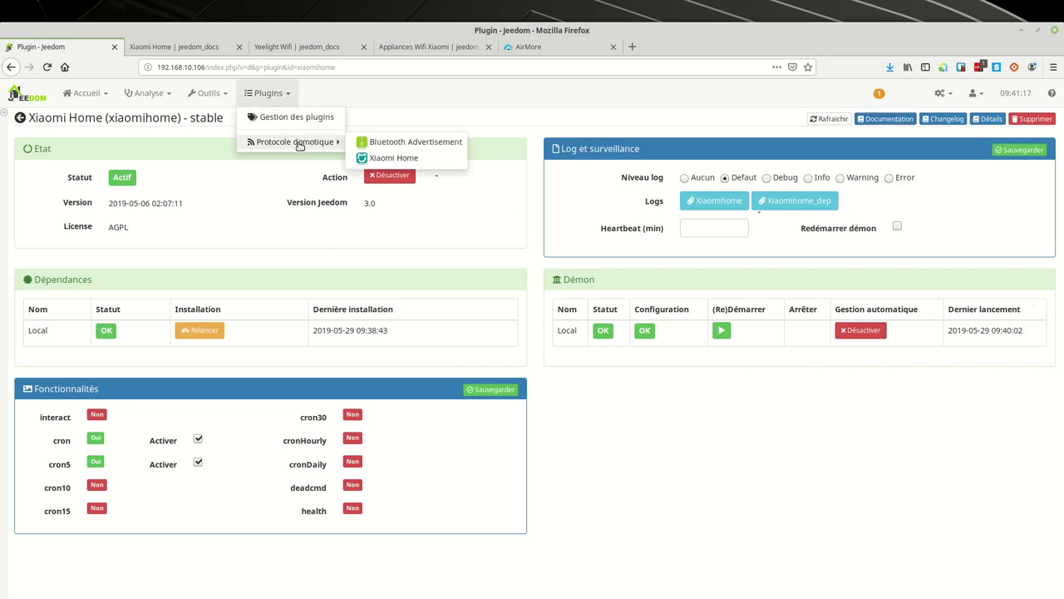
pyautogui.click(386, 157)
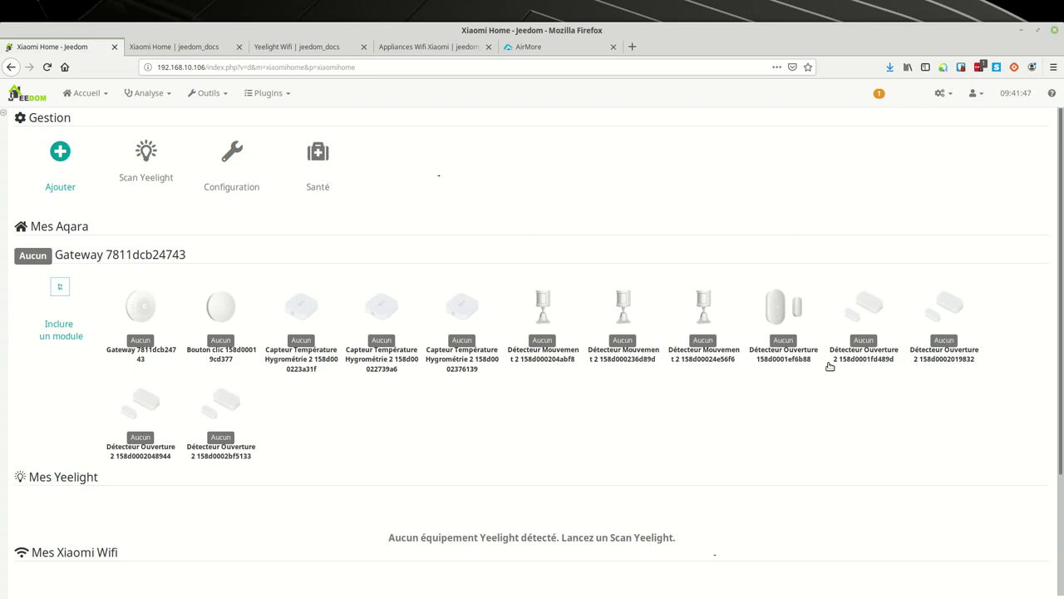
# Open the Aqara gateway, rename it Gateway Xiaomi and set its parent object to Protocoles.
pyautogui.click(161, 349)
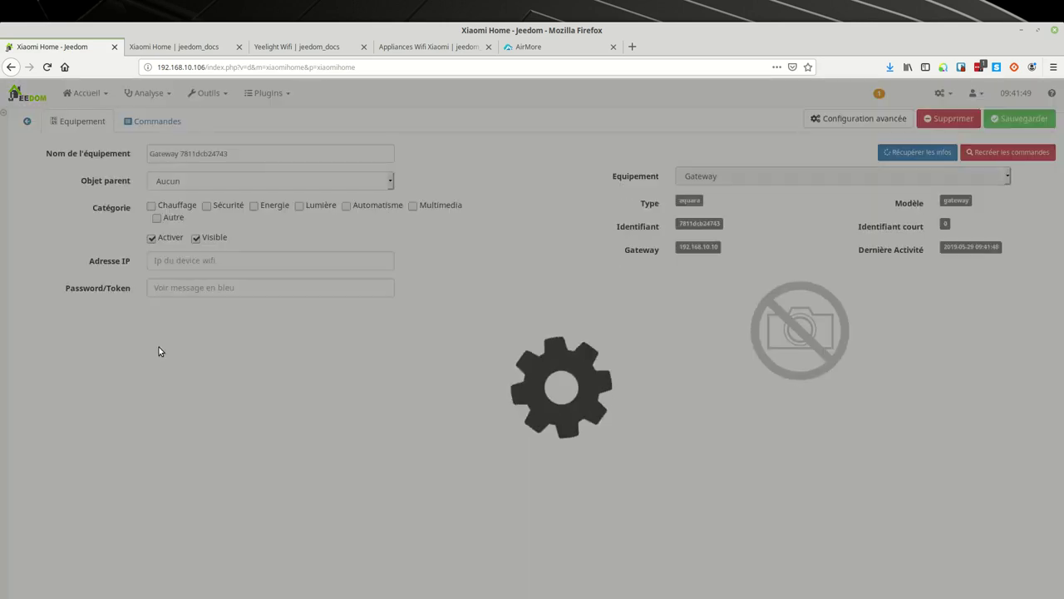
pyautogui.moveTo(235, 153); pyautogui.dragTo(180, 155)
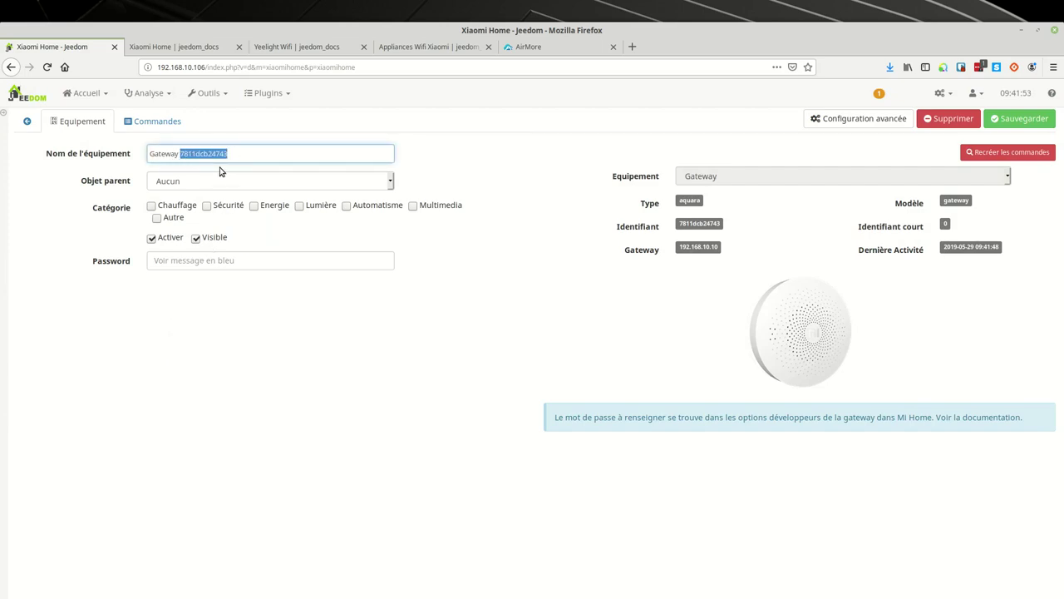
pyautogui.write('Xiaomi')
pyautogui.click(212, 180)
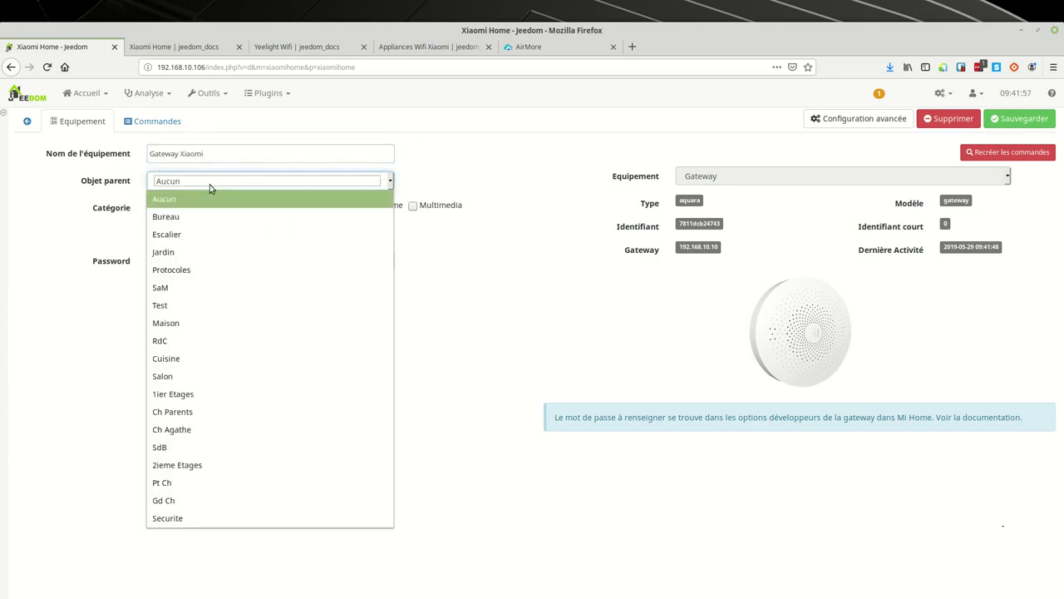
pyautogui.click(183, 269)
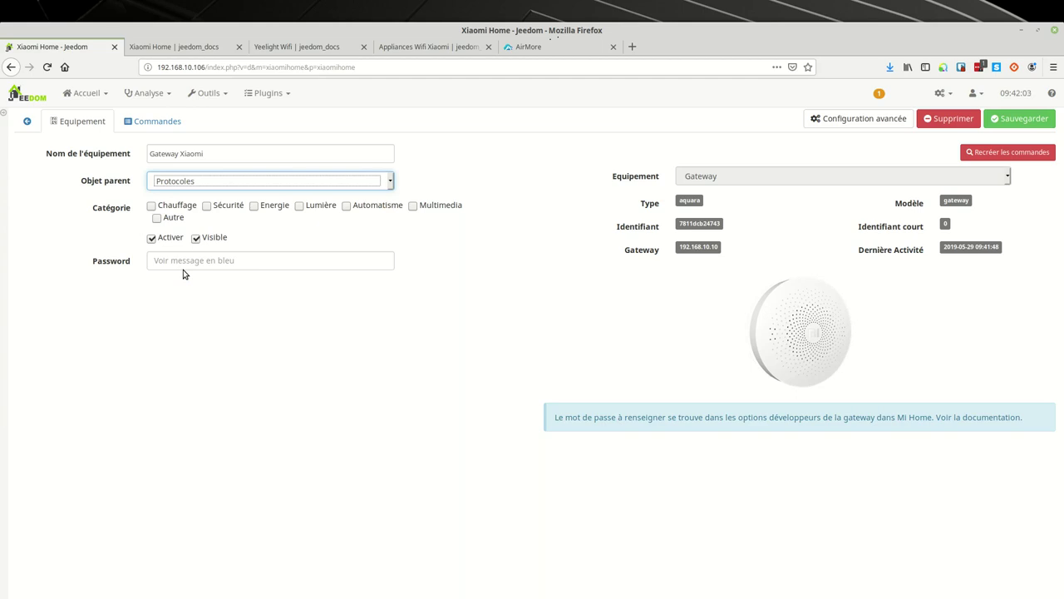
# Enter the gateway password, enable the Sécurité, Lumière, Automatisme and Autre categories, and save the equipment.
pyautogui.click(185, 262)
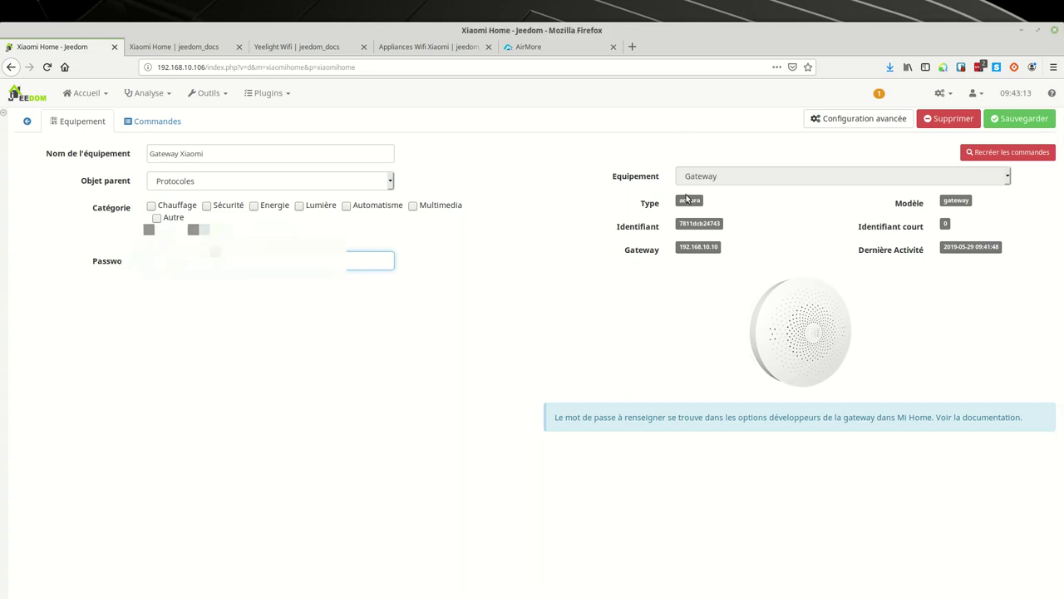
pyautogui.click(207, 205)
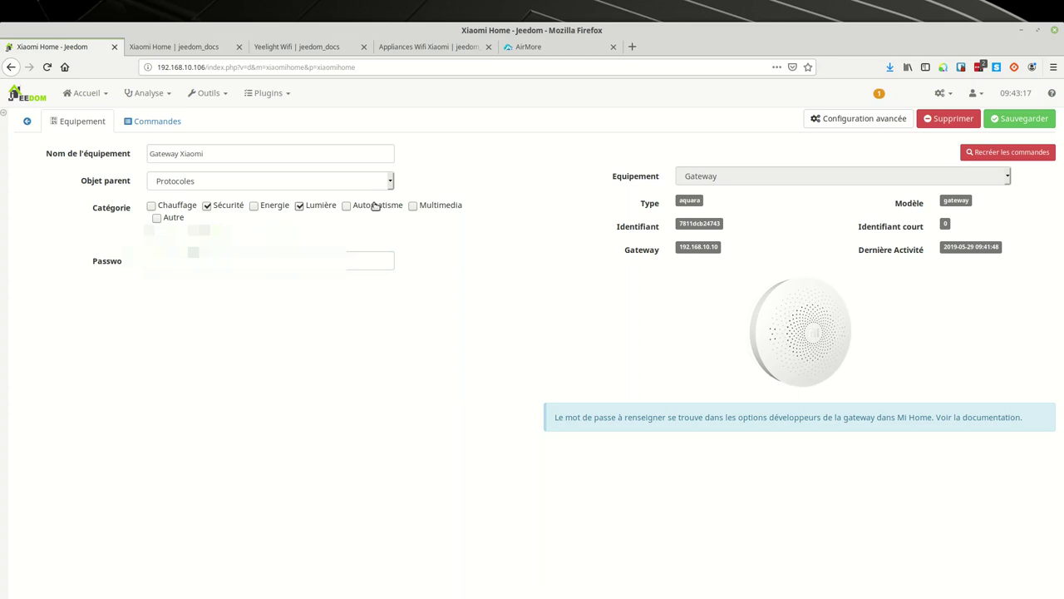
pyautogui.click(387, 205)
pyautogui.click(427, 224)
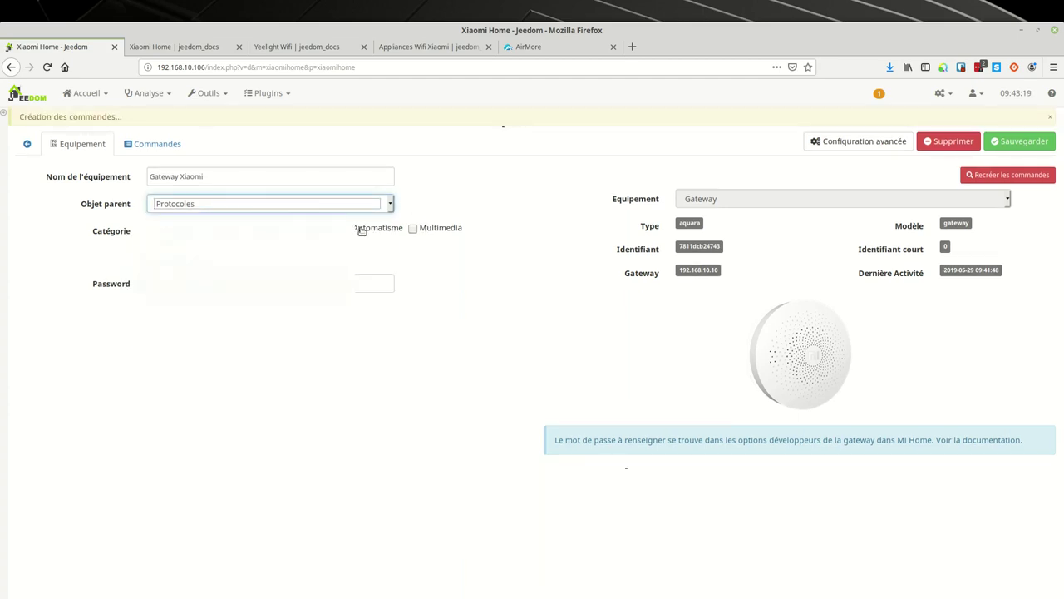
pyautogui.click(157, 218)
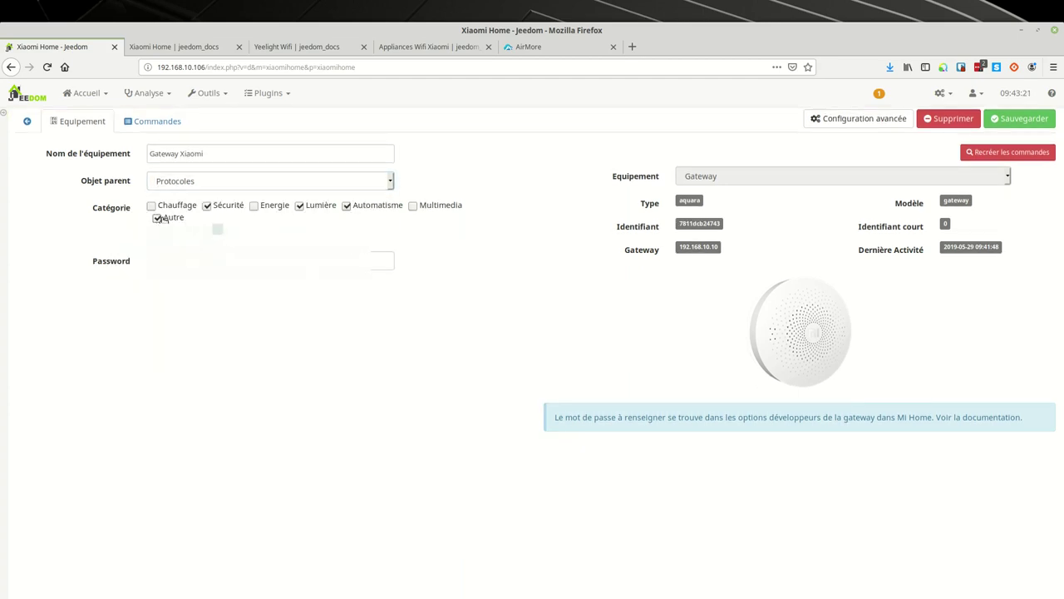
pyautogui.click(1016, 119)
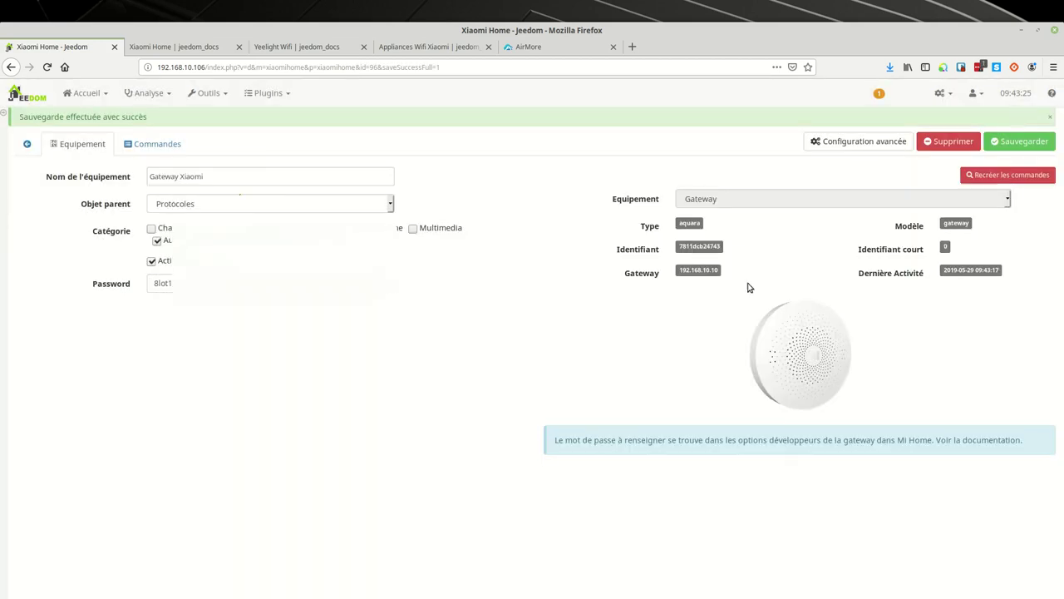
# Return to the equipment list and launch module inclusion on Gateway Xiaomi twice, dismissing the save notification in between.
pyautogui.click(27, 143)
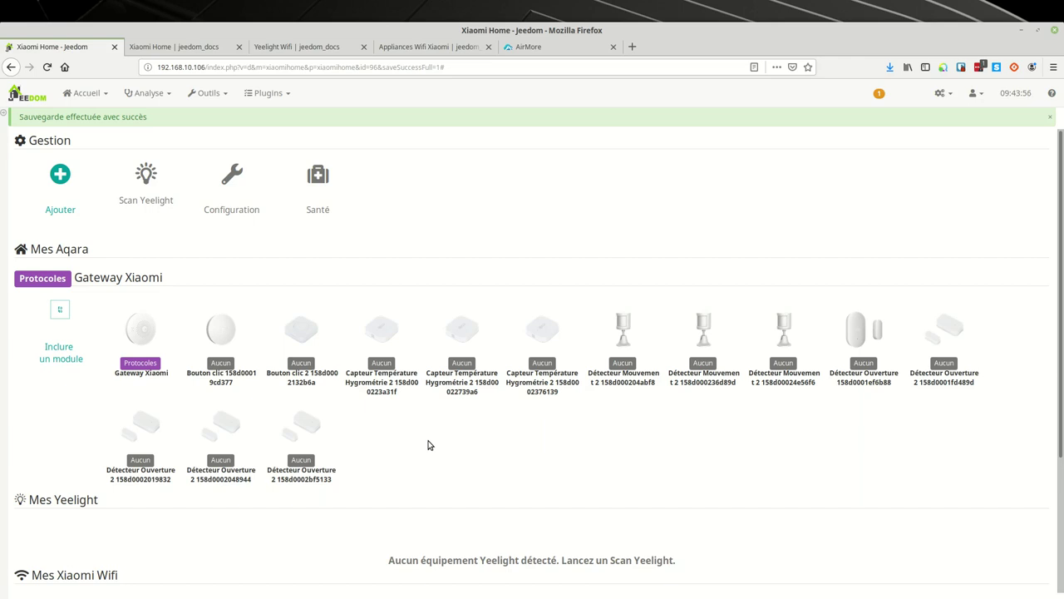
pyautogui.click(56, 354)
pyautogui.click(670, 177)
pyautogui.click(5, 114)
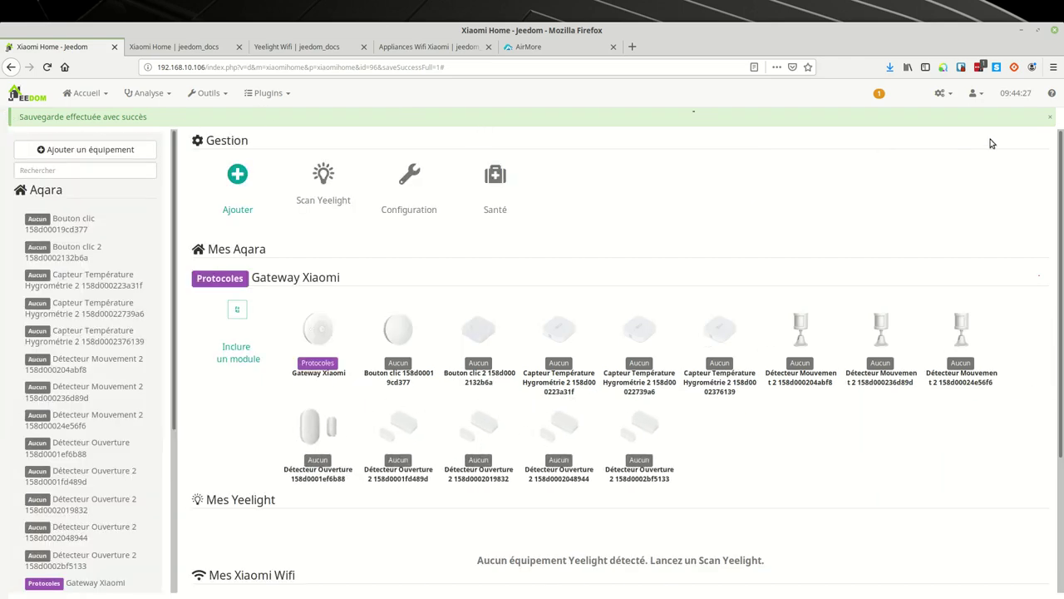
pyautogui.click(1052, 122)
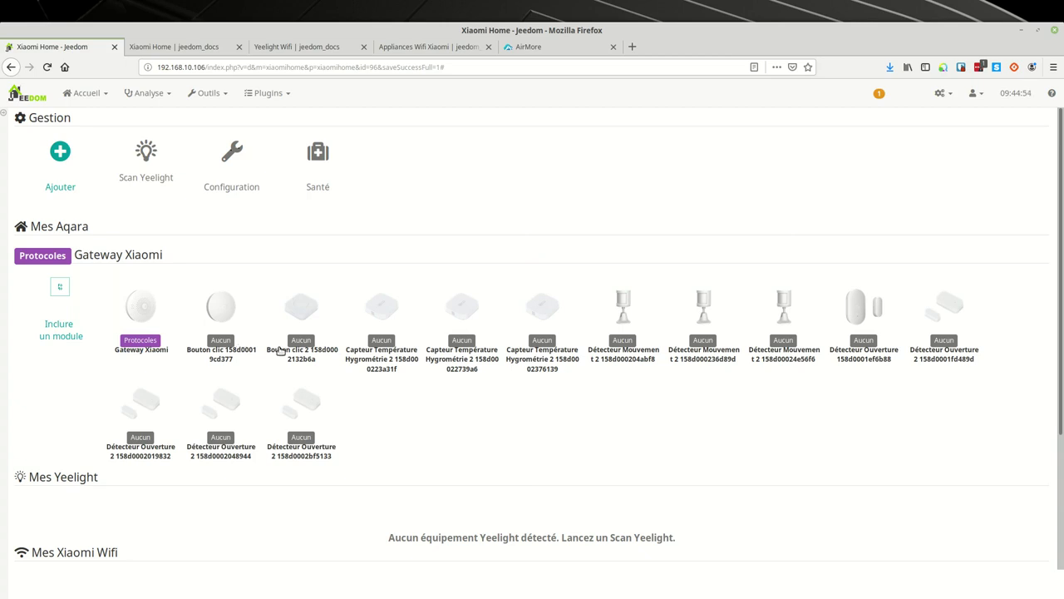
pyautogui.click(62, 333)
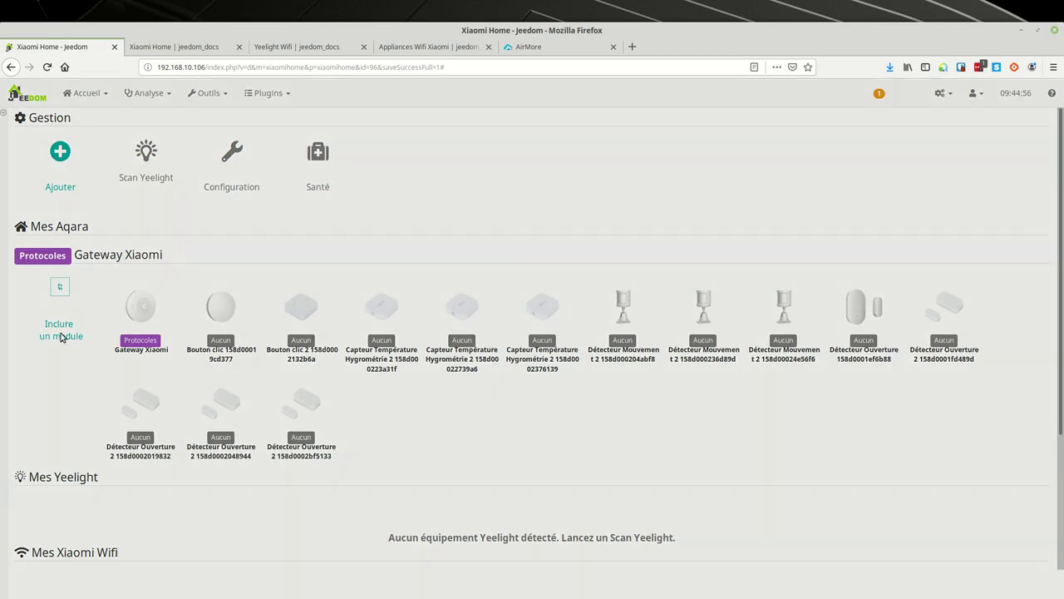
pyautogui.click(668, 177)
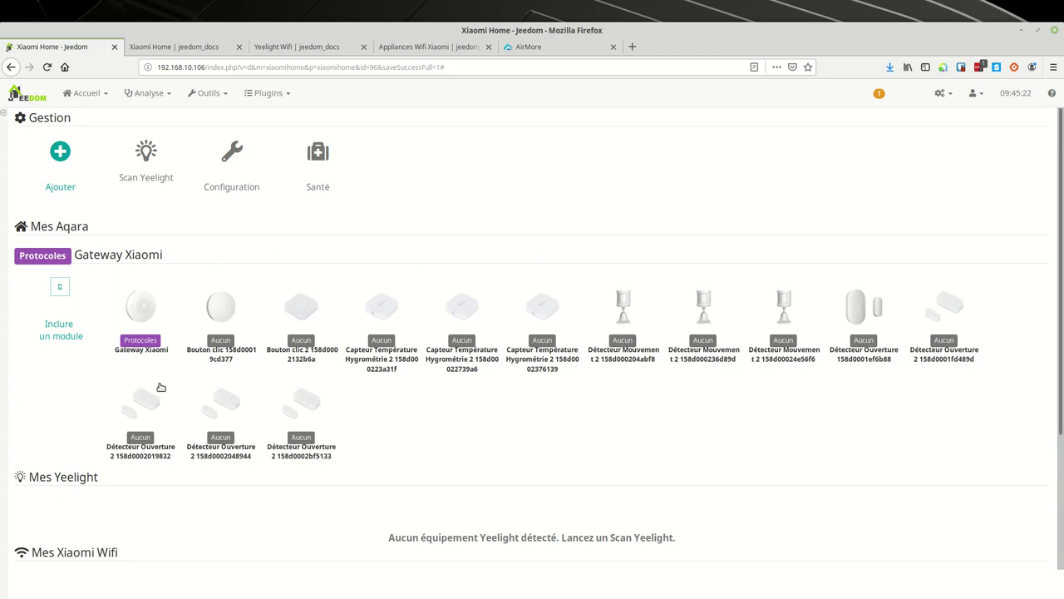
# Open the first Bouton clic module, rename it Bouton Cafetiere and set its parent object to Cuisine.
pyautogui.click(228, 350)
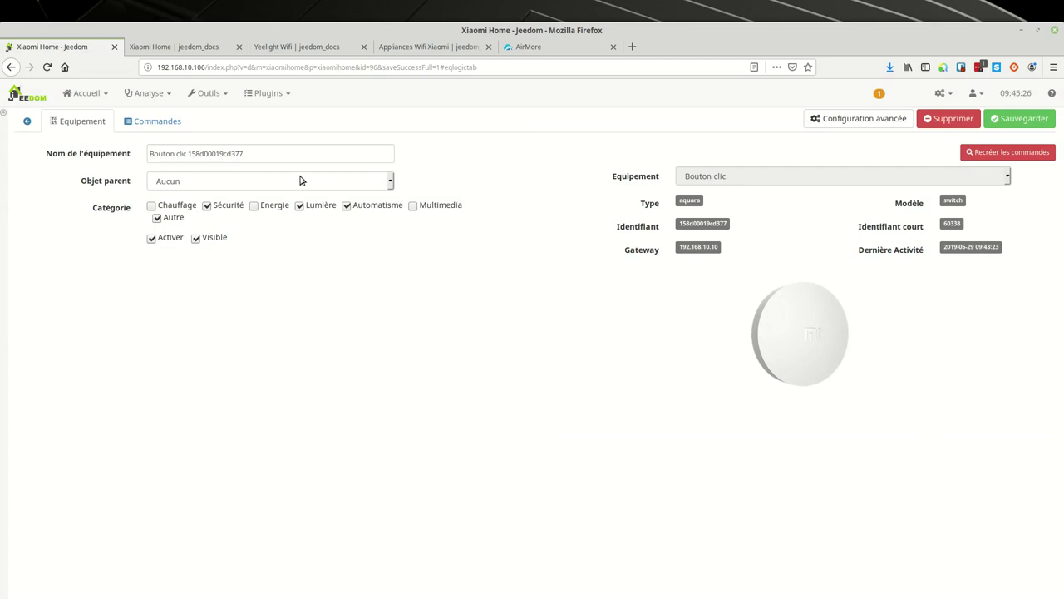
pyautogui.moveTo(261, 154); pyautogui.dragTo(179, 154)
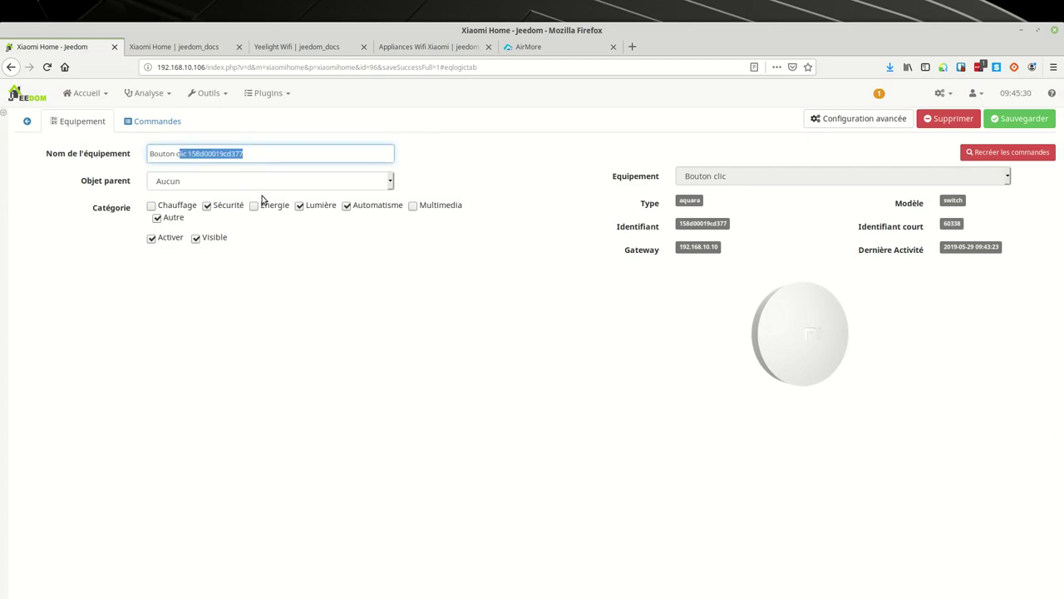
pyautogui.press('BackSpace')
pyautogui.press('BackSpace')
pyautogui.write('Cafetiere')
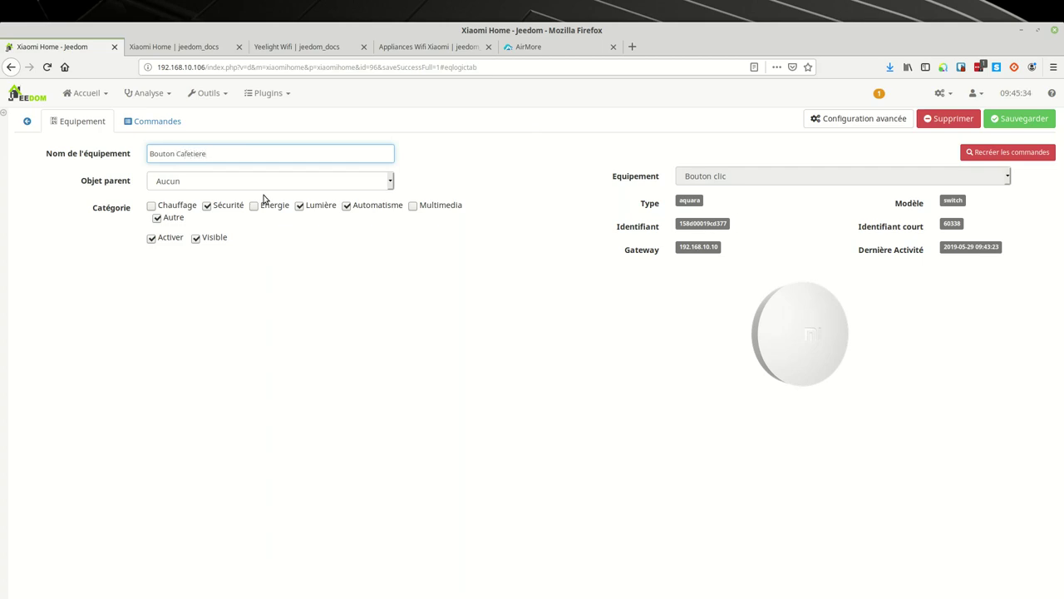
pyautogui.click(255, 189)
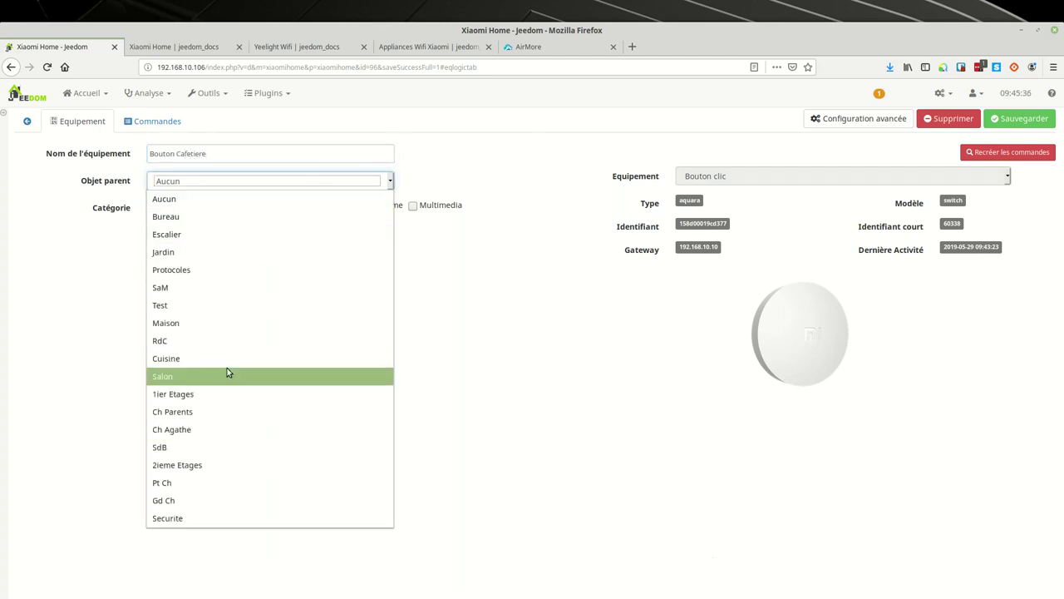
pyautogui.click(187, 357)
# Remove the Sécurité, Lumière and Autre categories from the coffee machine button and save it.
pyautogui.click(233, 206)
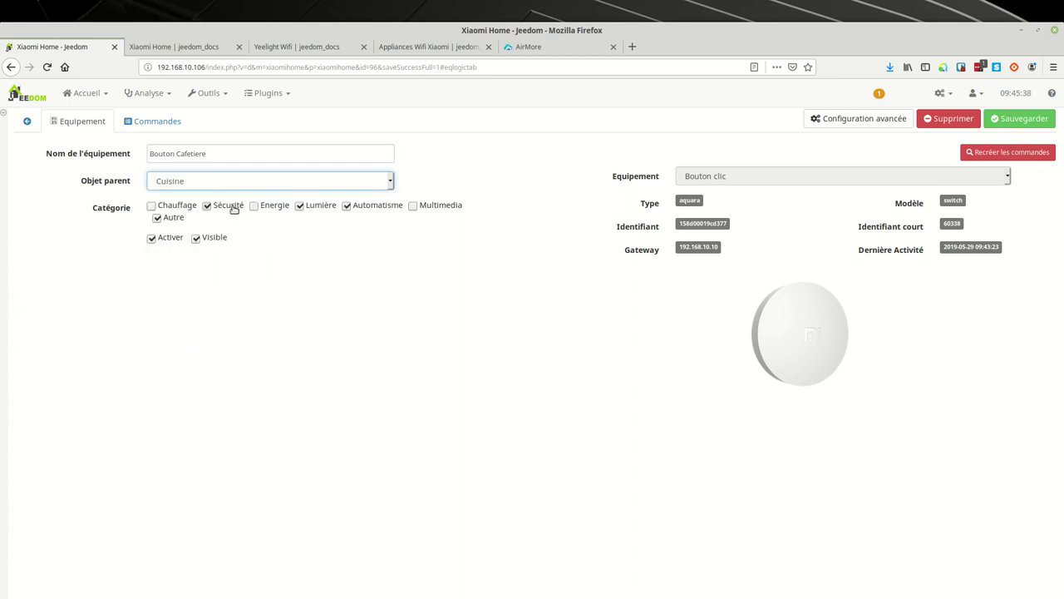
pyautogui.moveTo(316, 206); pyautogui.dragTo(323, 206)
pyautogui.click(321, 207)
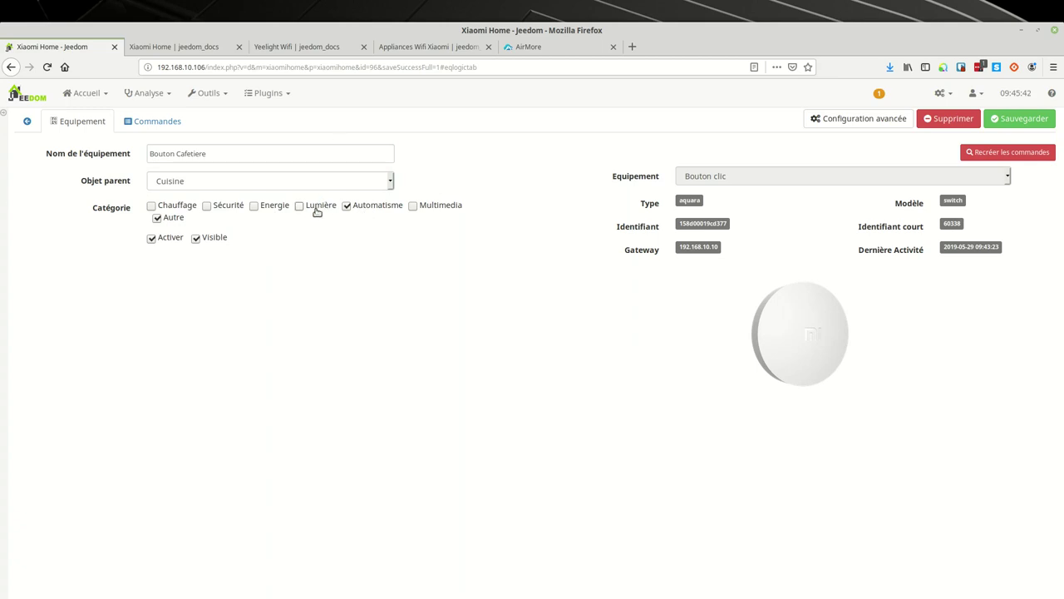
pyautogui.click(158, 219)
pyautogui.click(1011, 117)
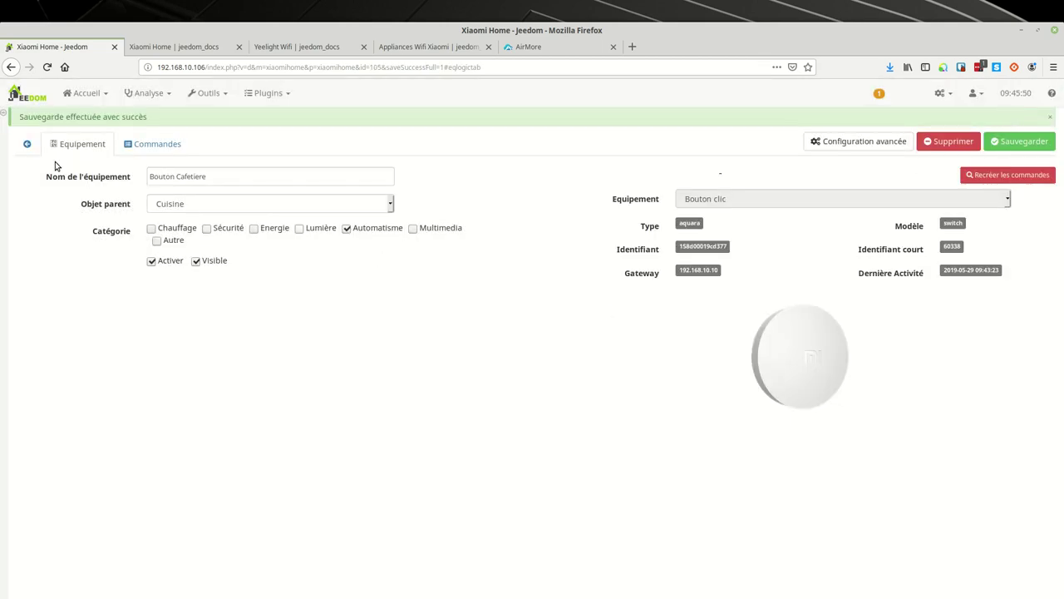
# Reopen the Xiaomi Home equipment page and review the modules listed under Gateway Xiaomi and the sections below.
pyautogui.click(263, 93)
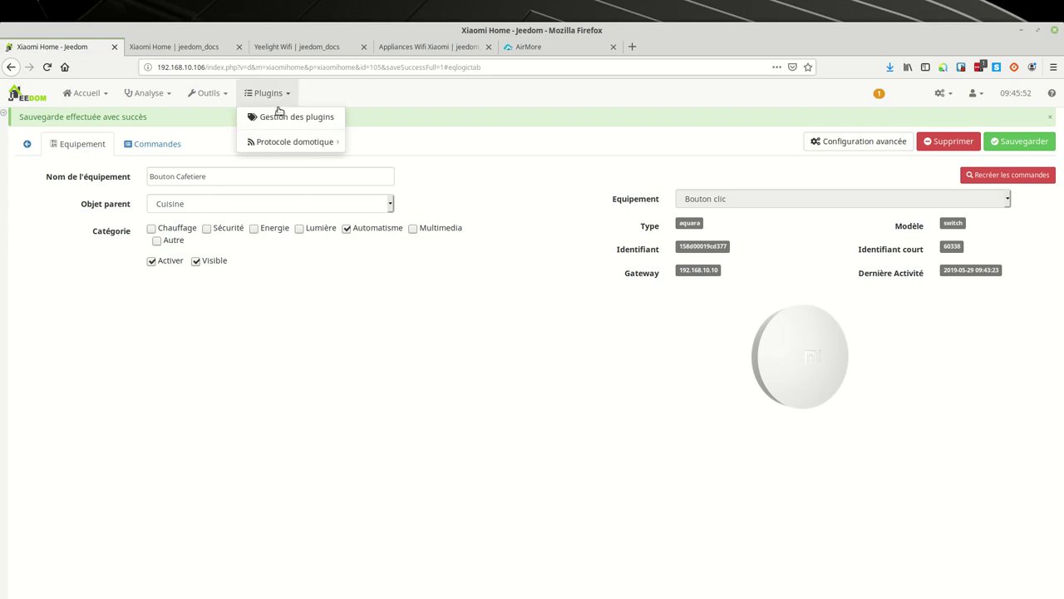
pyautogui.moveTo(304, 143)
pyautogui.click(367, 158)
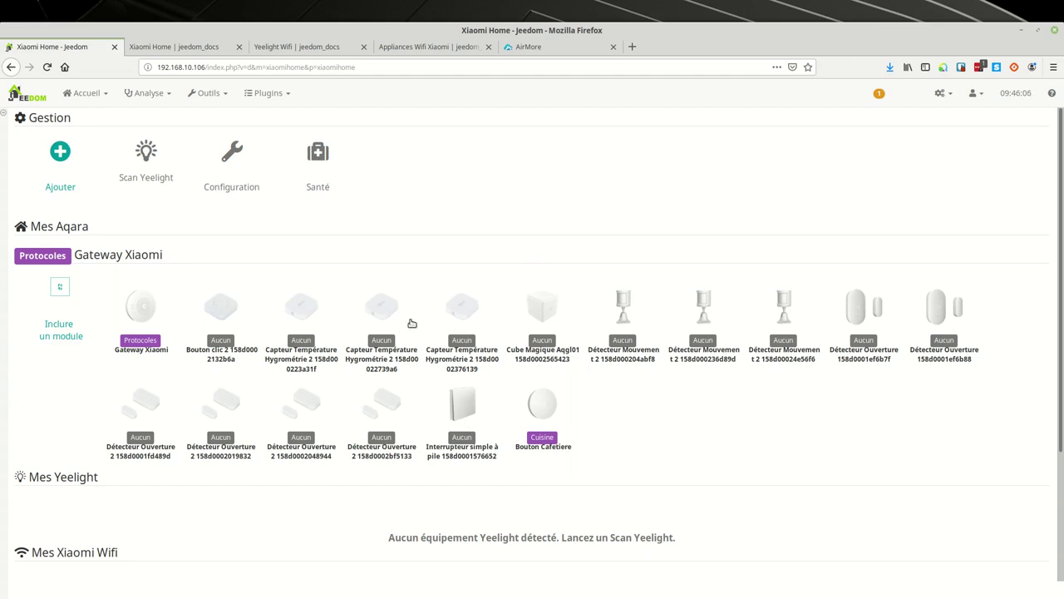
pyautogui.scroll(-3, 410, 323)
pyautogui.scroll(1, 410, 323)
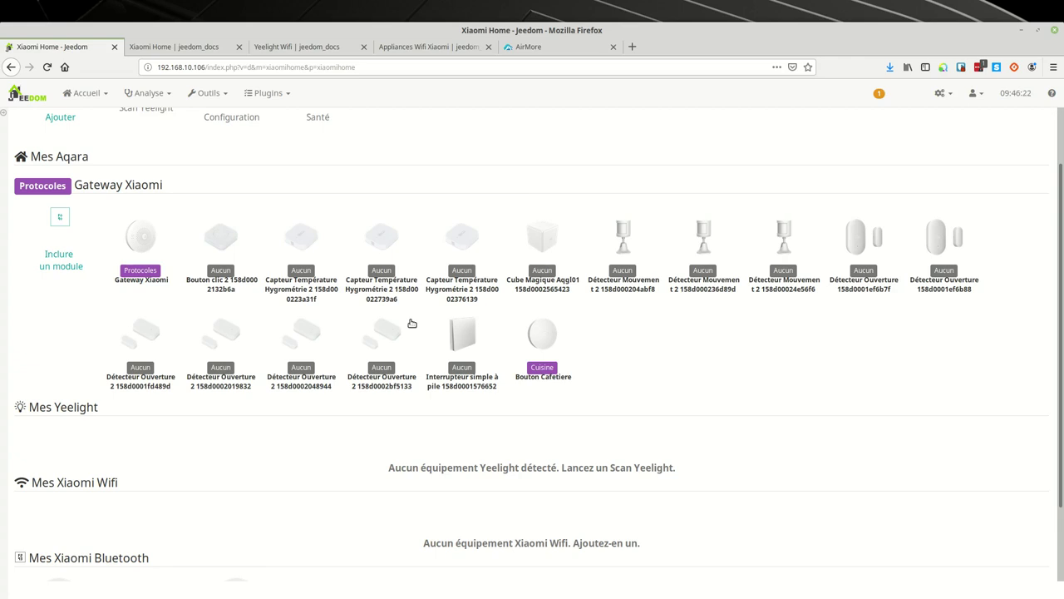
# Check the PdT lamp's Contrôle sur réseau local option in AirMore, and run a Yeelight scan in Jeedom.
pyautogui.click(526, 50)
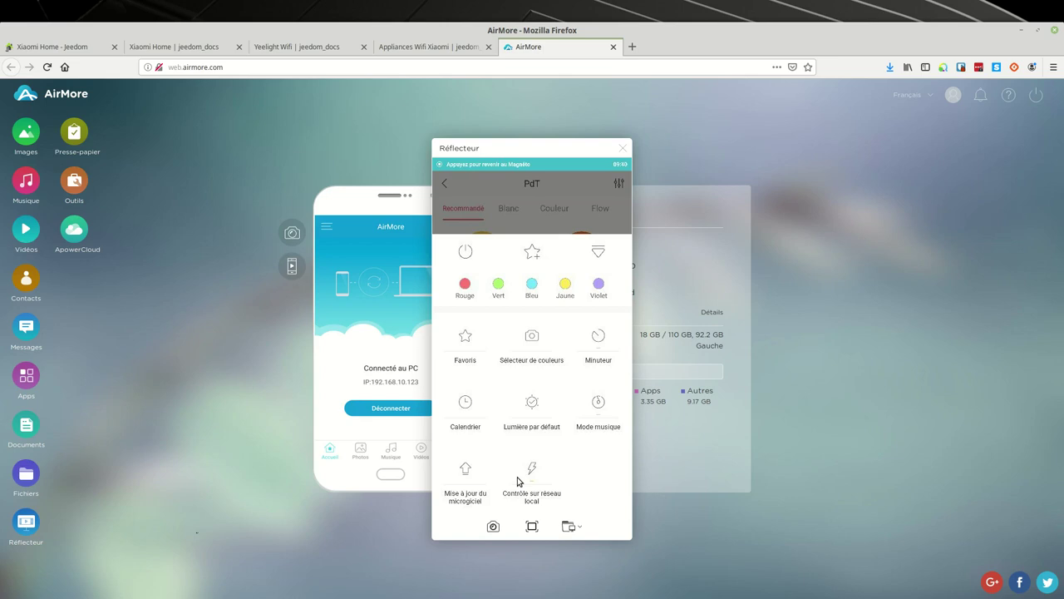
pyautogui.click(76, 51)
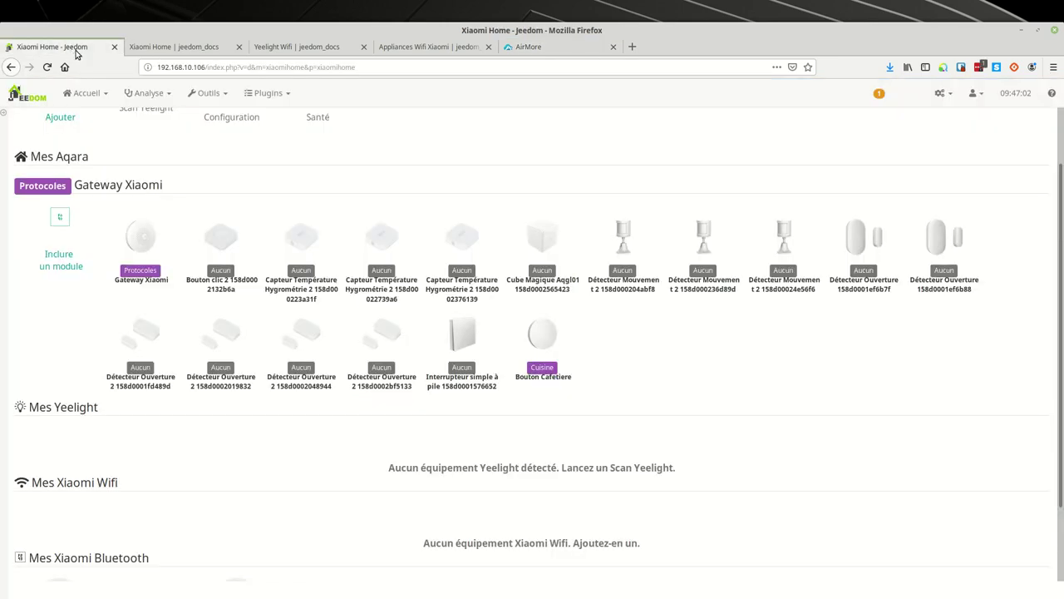
pyautogui.scroll(2, 162, 171)
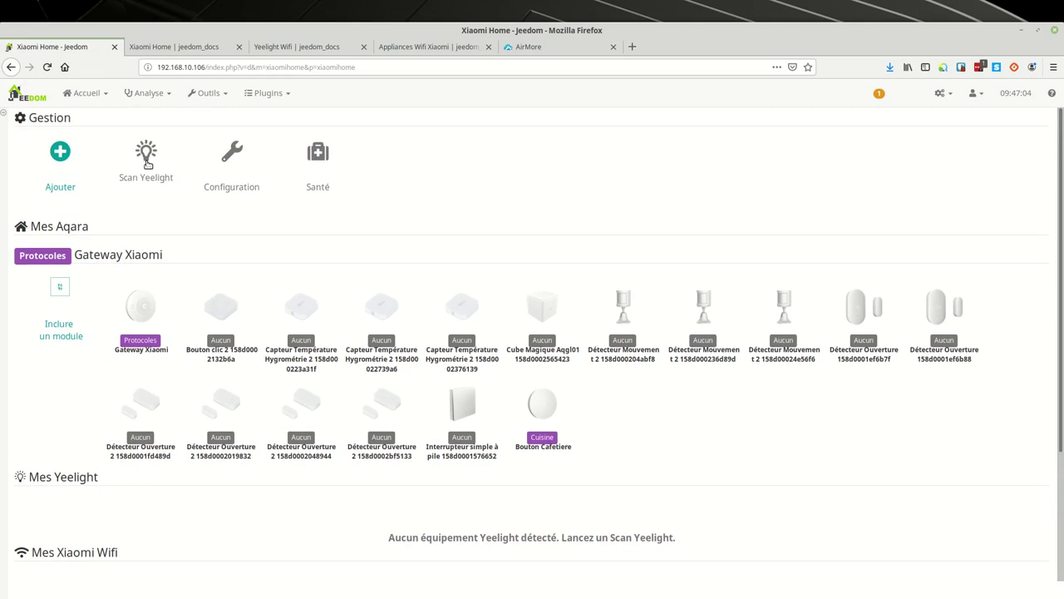
pyautogui.click(146, 158)
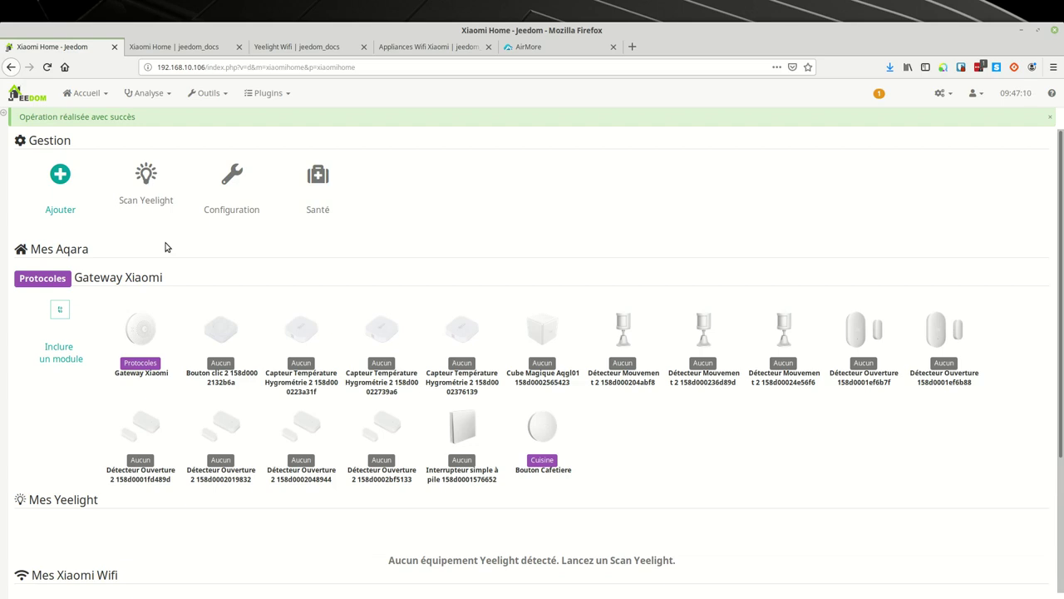
# Reload the equipment page and view the bulbs listed under Mes Yeelight.
pyautogui.click(47, 71)
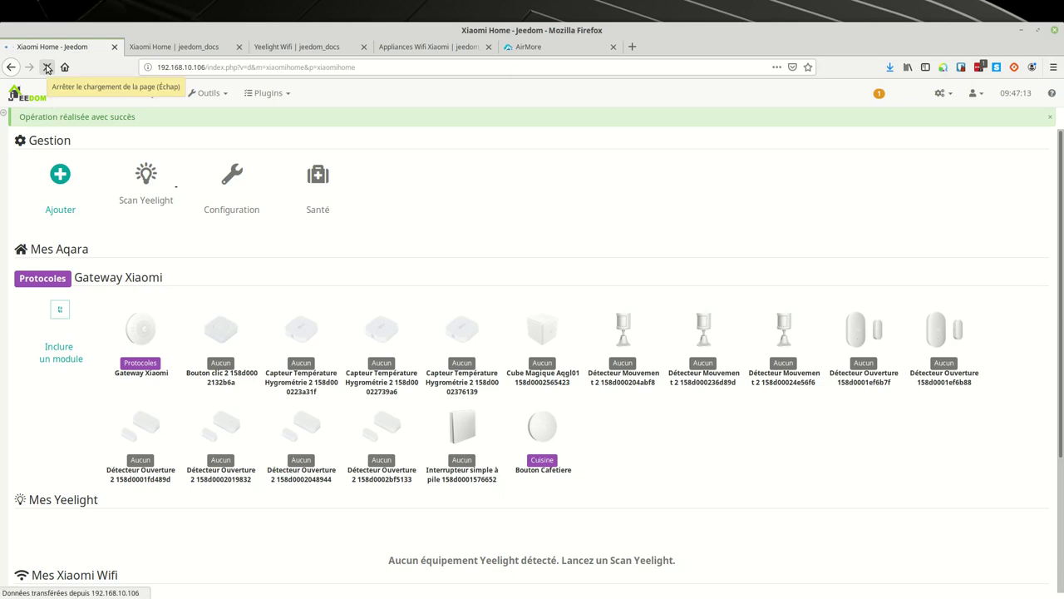
pyautogui.scroll(-5, 419, 252)
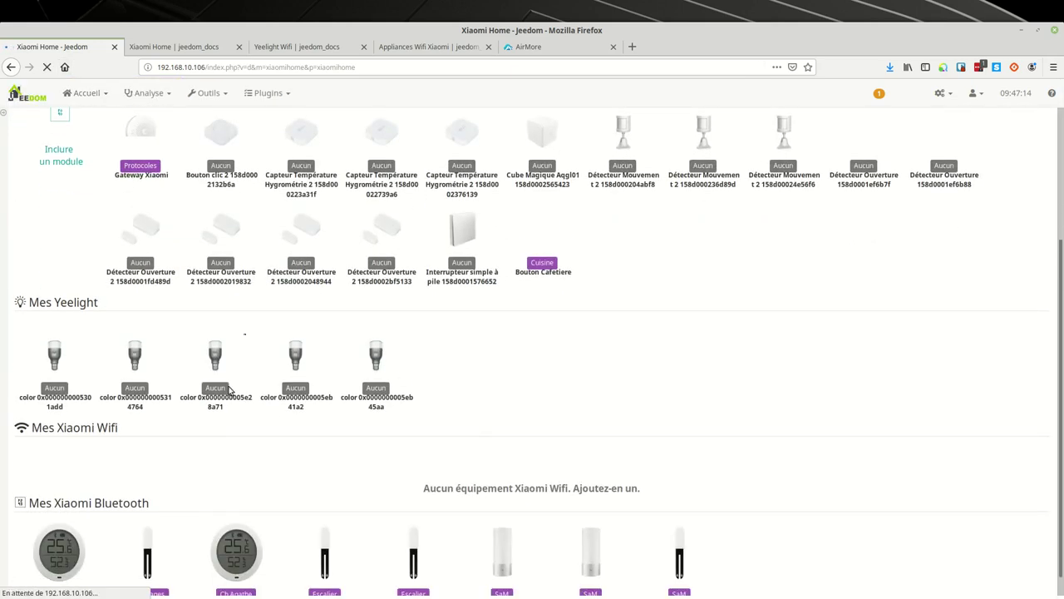
pyautogui.scroll(4, 261, 407)
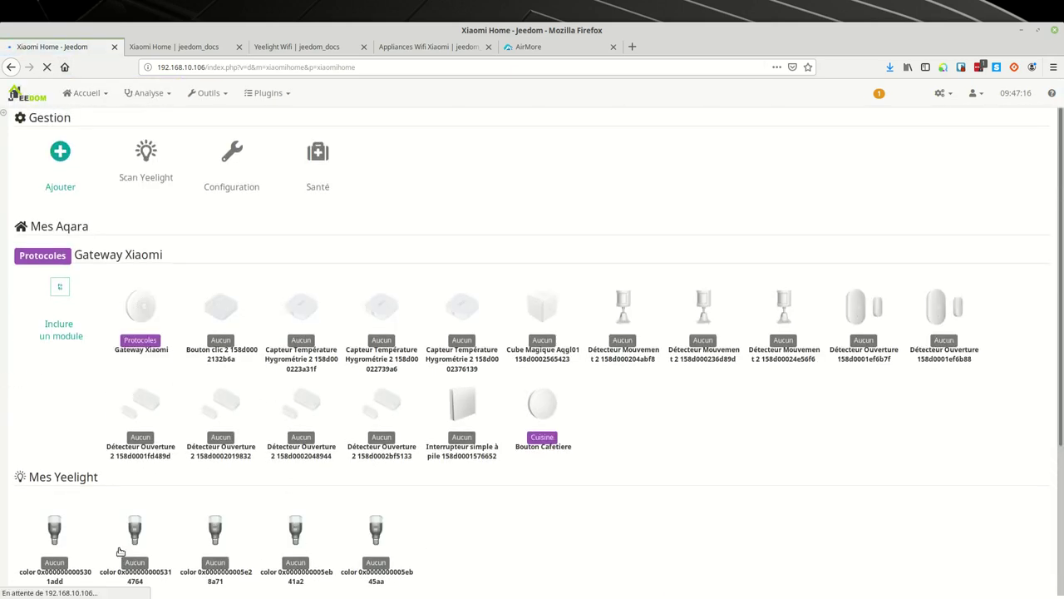
pyautogui.scroll(-2, 179, 533)
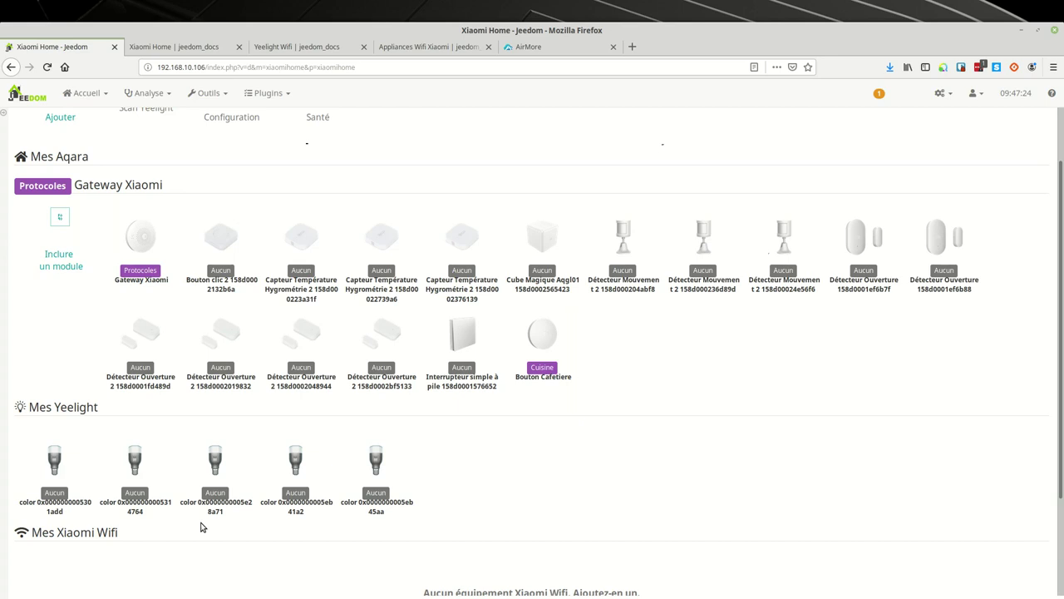
# Open the last bulb under Mes Yeelight, rename it Lumiere PdT and assign it to the parent object Cuisine.
pyautogui.click(376, 505)
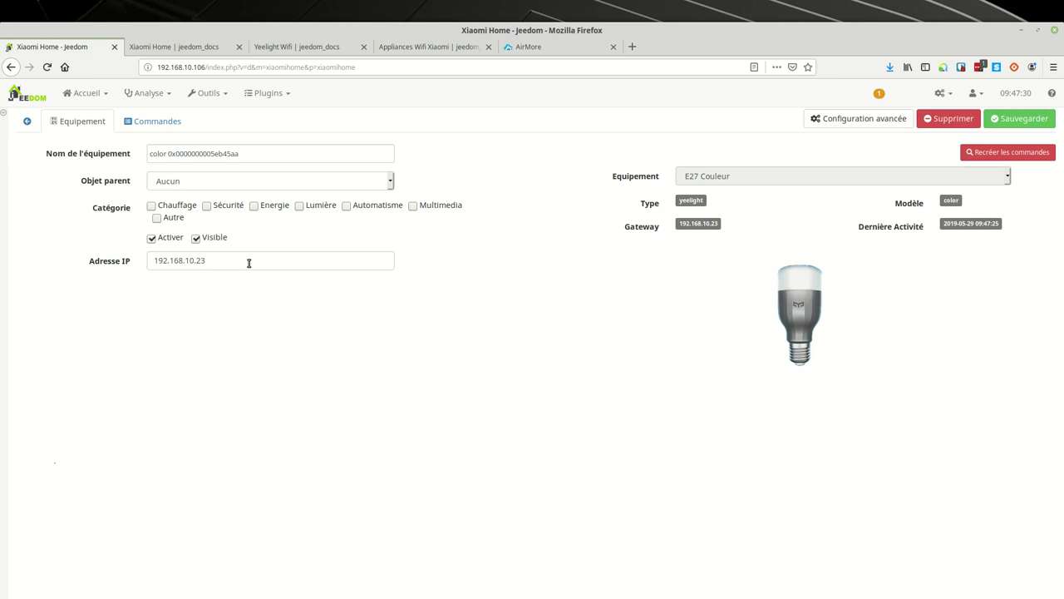
pyautogui.moveTo(252, 154); pyautogui.dragTo(90, 158)
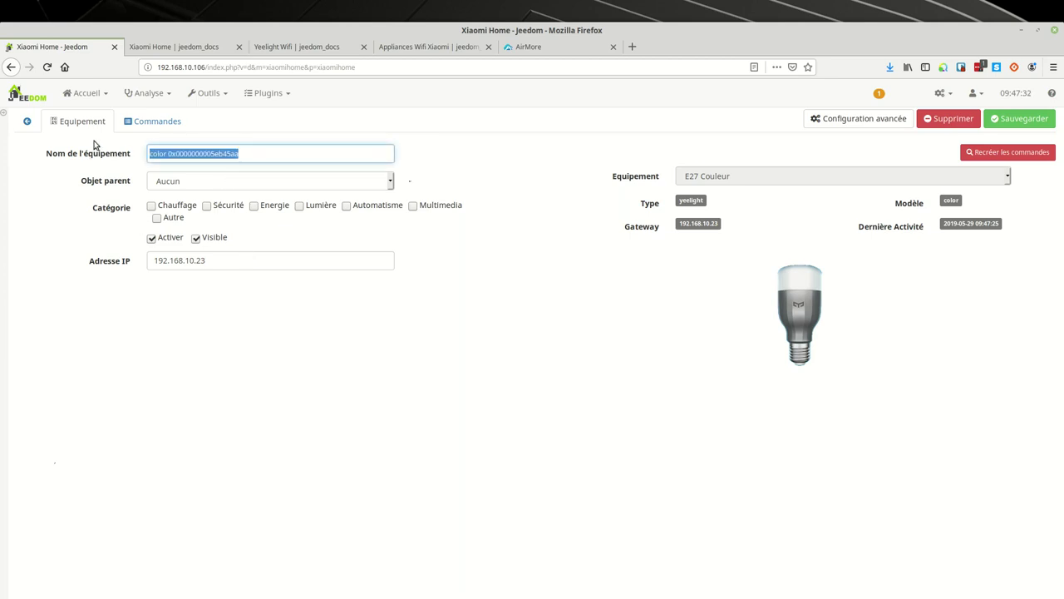
pyautogui.write('Lumie')
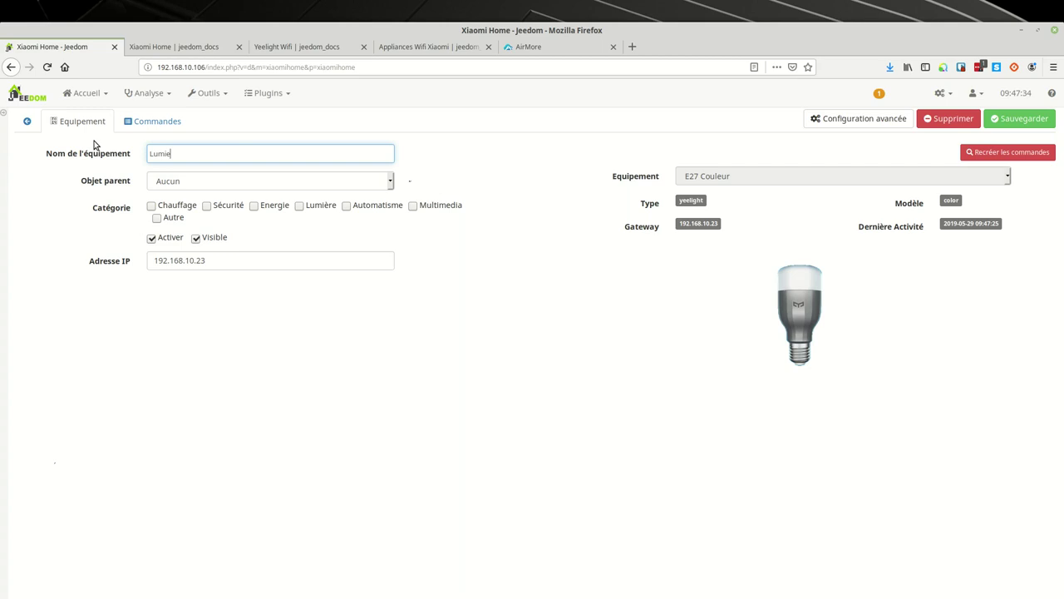
pyautogui.write('re Pdt')
pyautogui.click(194, 181)
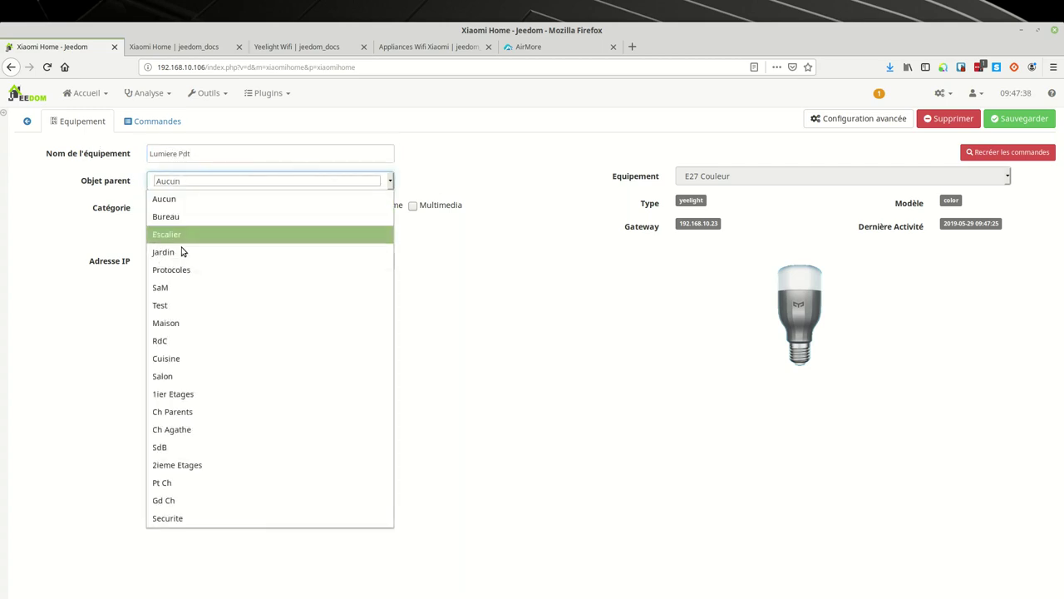
pyautogui.click(185, 358)
pyautogui.click(196, 157)
pyautogui.press('BackSpace')
pyautogui.write('T')
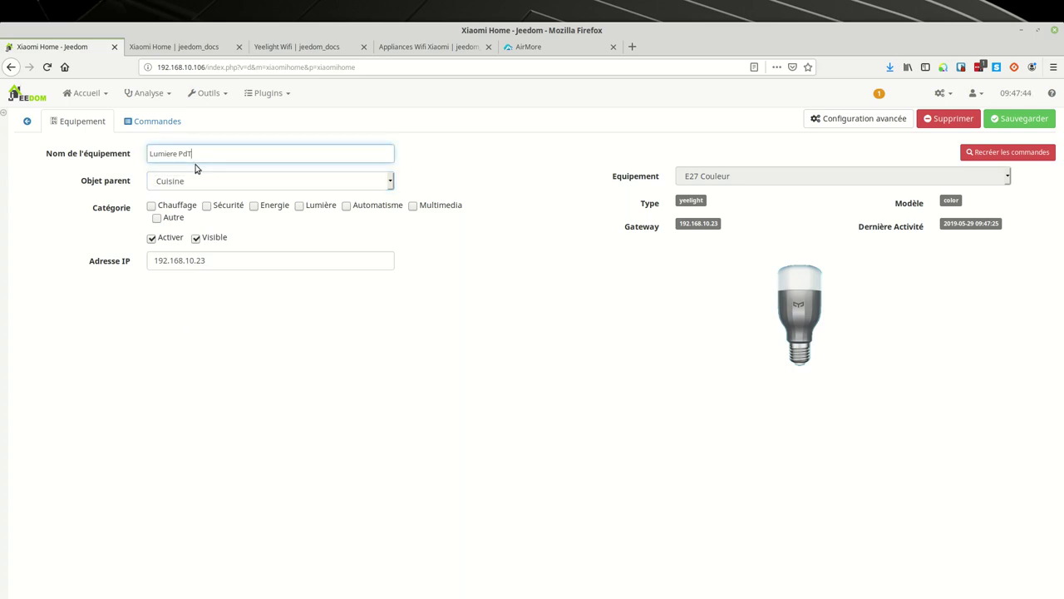
# Assign the Lumière, Automatisme, Energie and Sécurité categories to the bulb and save it.
pyautogui.click(299, 205)
pyautogui.click(377, 205)
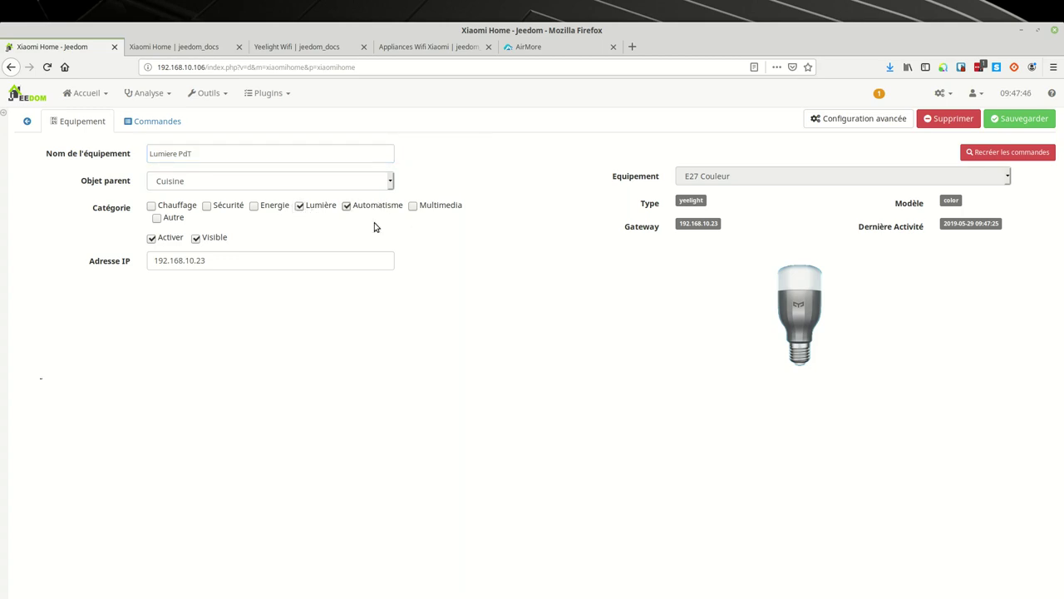
pyautogui.click(269, 206)
pyautogui.click(221, 207)
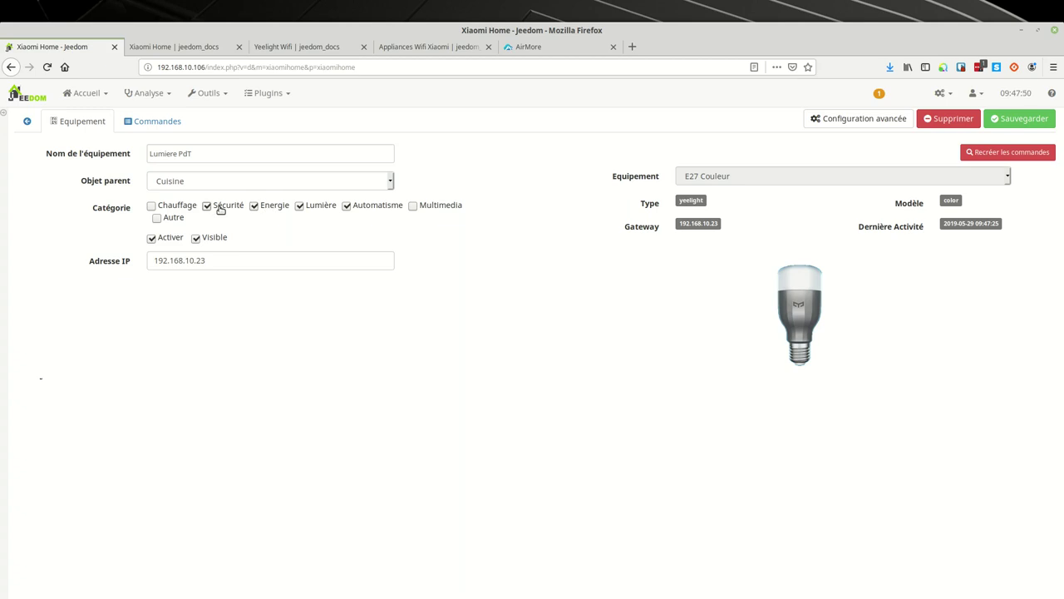
pyautogui.click(1026, 121)
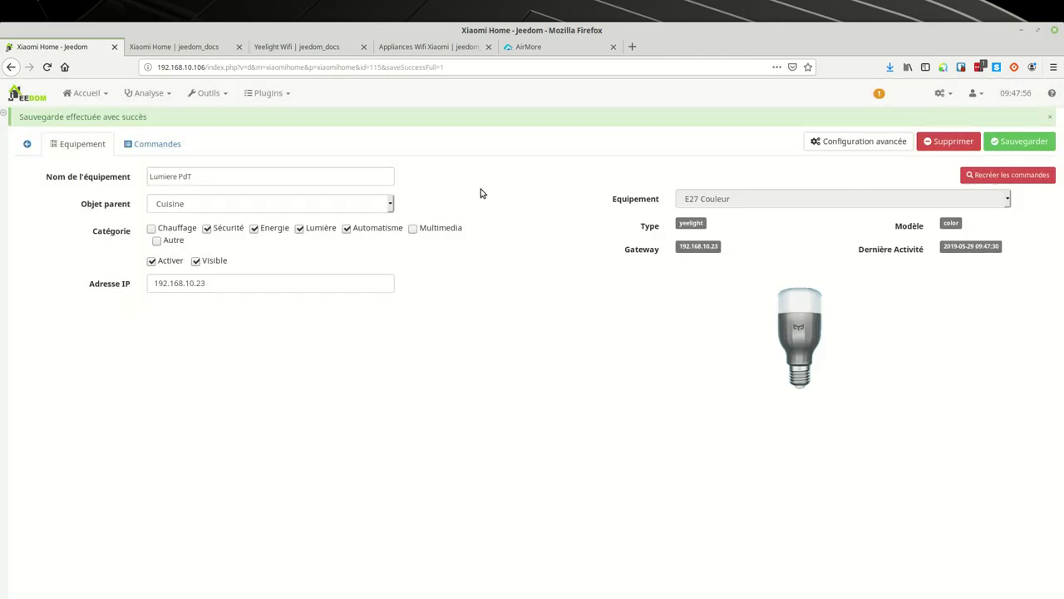
# Open the dashboard and view the Lumiere PdT widget under Cuisine and the rooms below it.
pyautogui.click(86, 93)
pyautogui.click(99, 118)
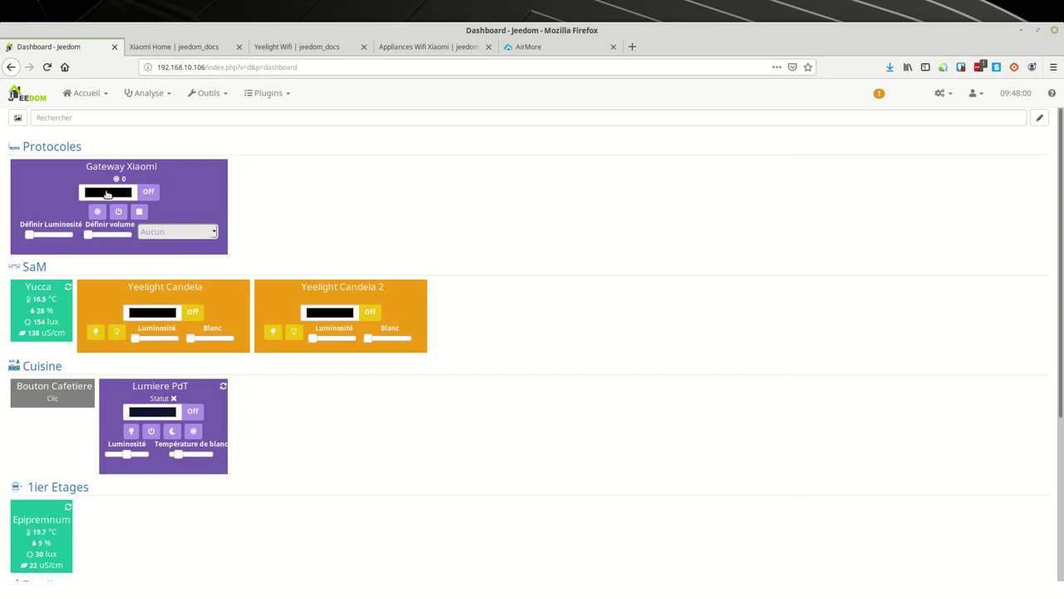
pyautogui.scroll(-3, 149, 307)
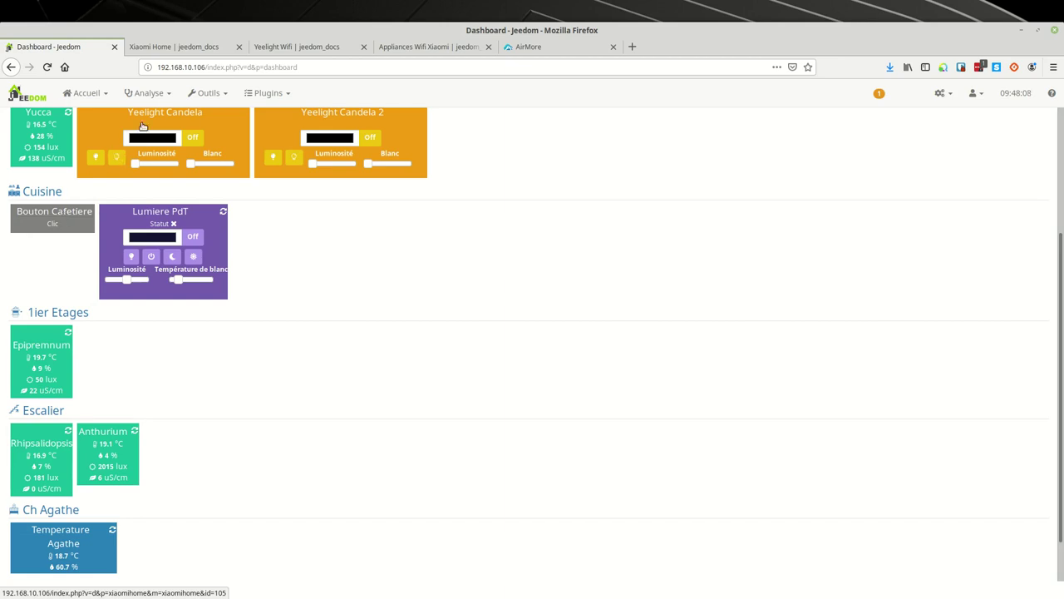
# Return to the Xiaomi Home plugin page and review the Mes Yeelight, Mes Xiaomi Wifi and Mes Xiaomi Bluetooth sections.
pyautogui.click(179, 49)
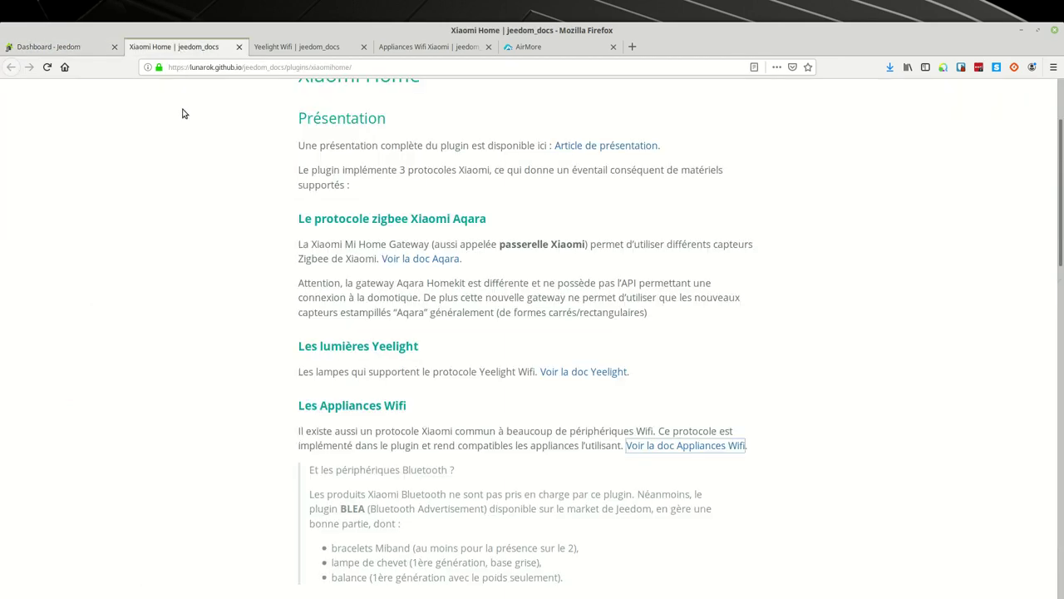
pyautogui.click(73, 48)
pyautogui.click(289, 94)
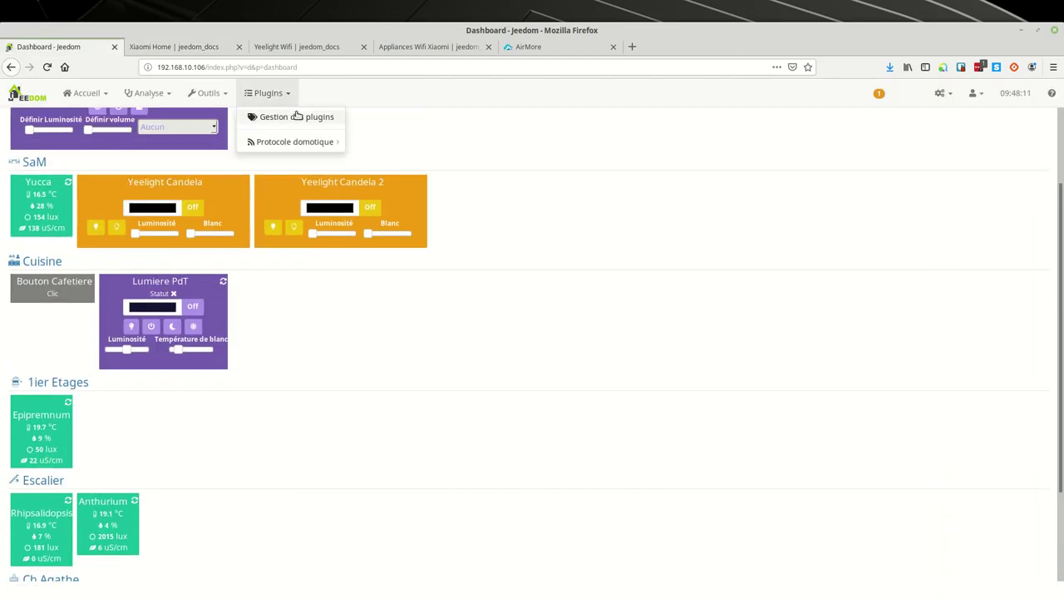
pyautogui.moveTo(302, 142)
pyautogui.click(386, 162)
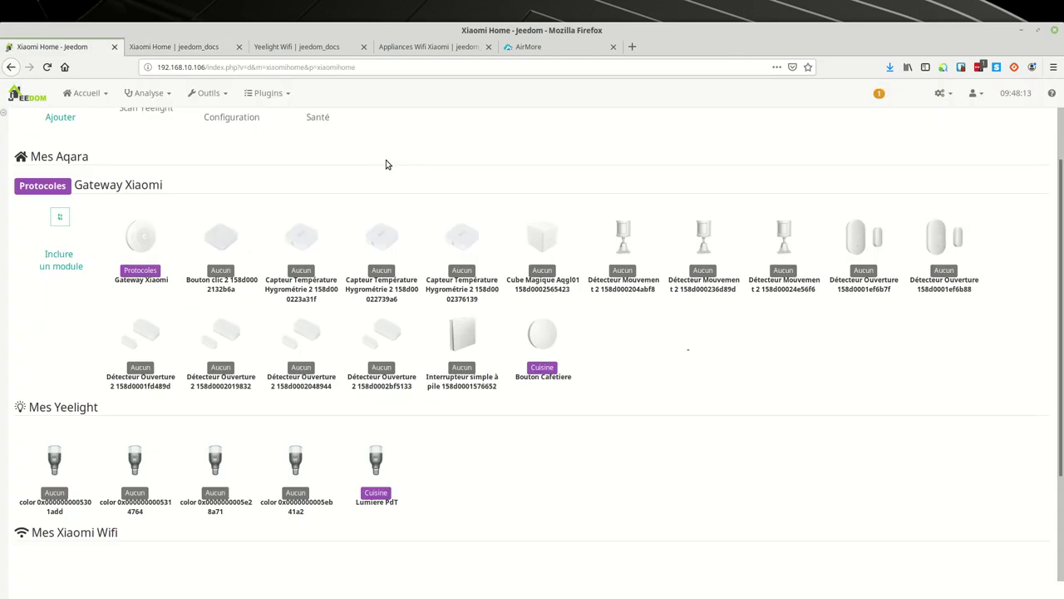
pyautogui.scroll(-1, 387, 247)
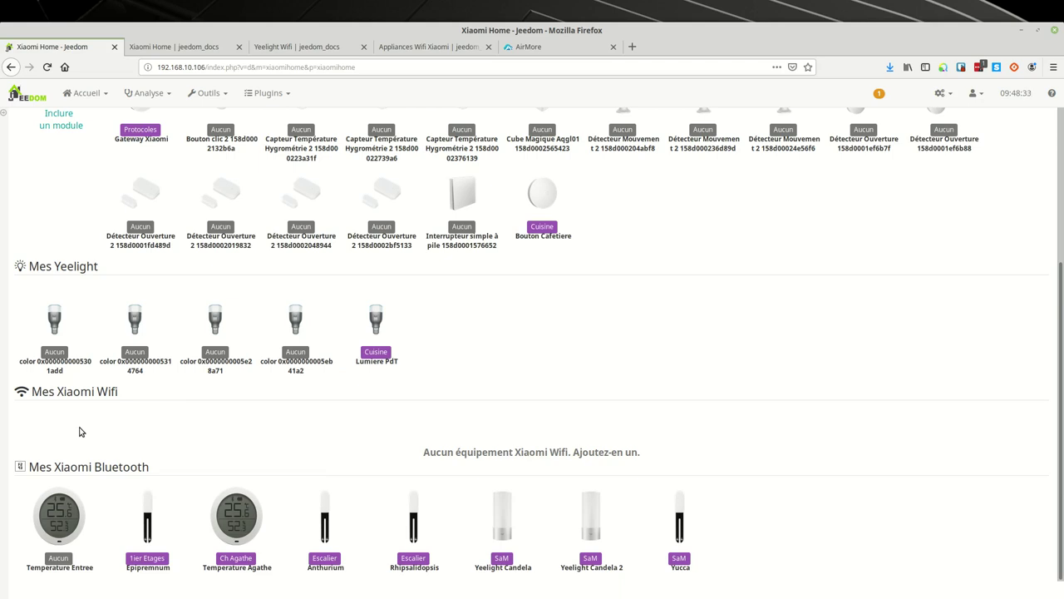
# Close the Yeelight Wifi and Xiaomi Home documentation pages, leaving the Appliances Wifi Xiaomi documentation open.
pyautogui.click(364, 47)
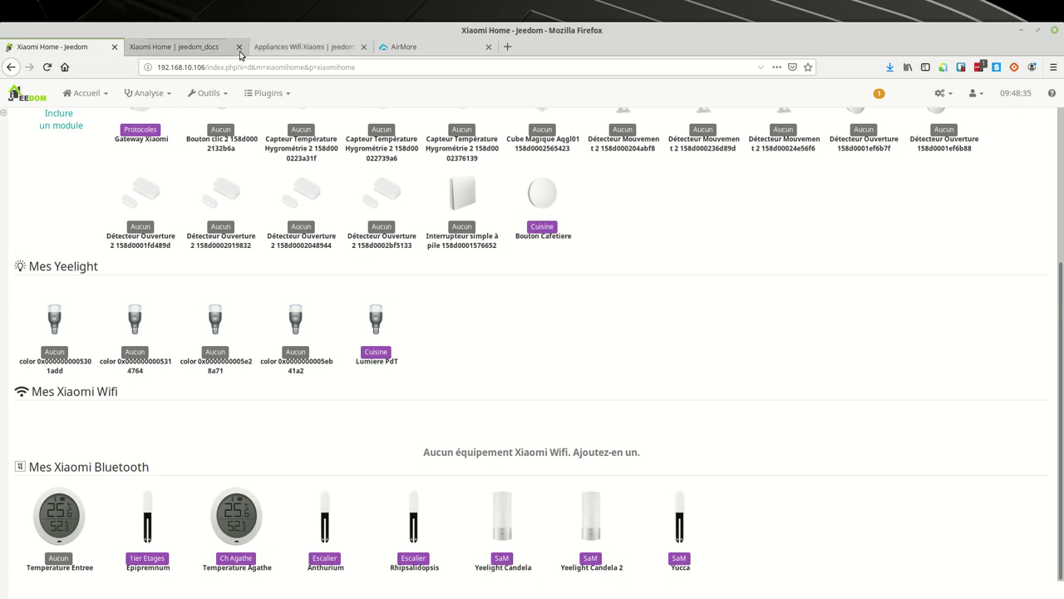
pyautogui.click(217, 48)
pyautogui.click(239, 47)
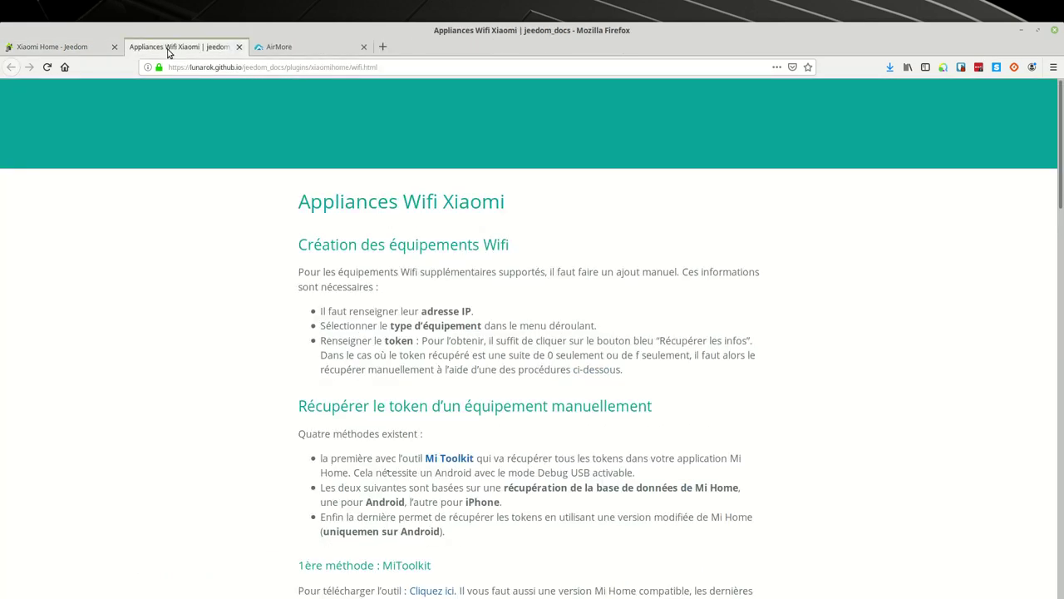
# Open the modified Mi Home download link given under the 4ème méthode (Android) in the Appliances Wifi Xiaomi documentation.
pyautogui.scroll(-2, 533, 378)
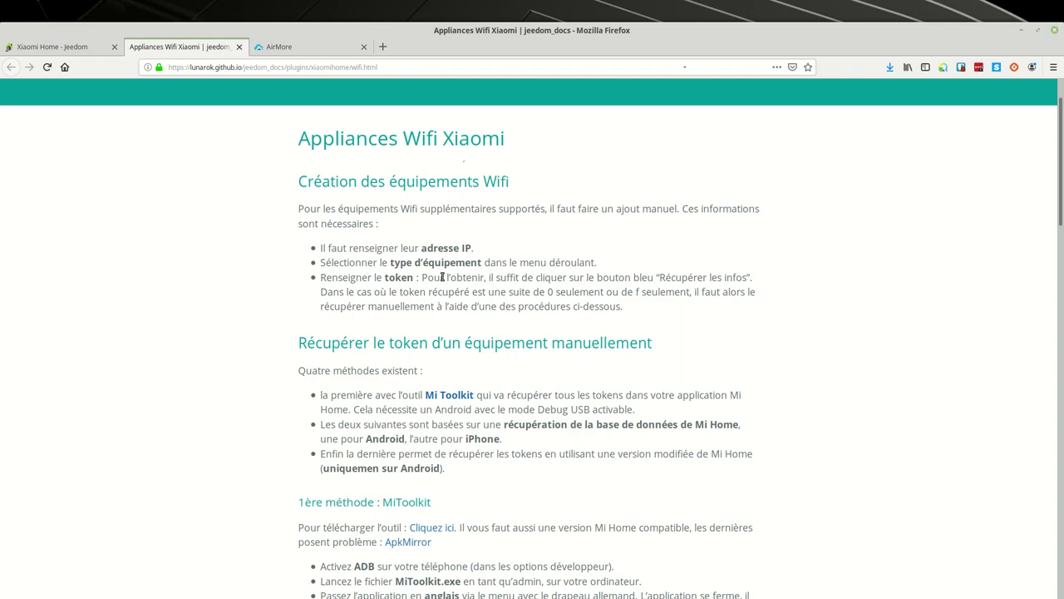
pyautogui.scroll(-8, 477, 322)
pyautogui.scroll(-8, 477, 326)
pyautogui.scroll(-5, 478, 326)
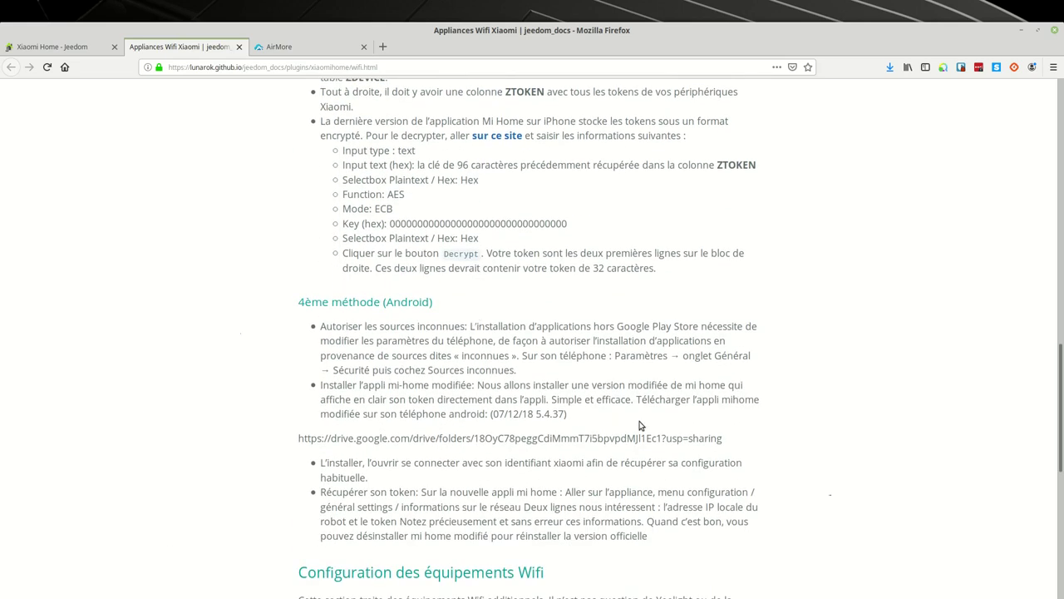
pyautogui.moveTo(298, 439); pyautogui.dragTo(723, 439)
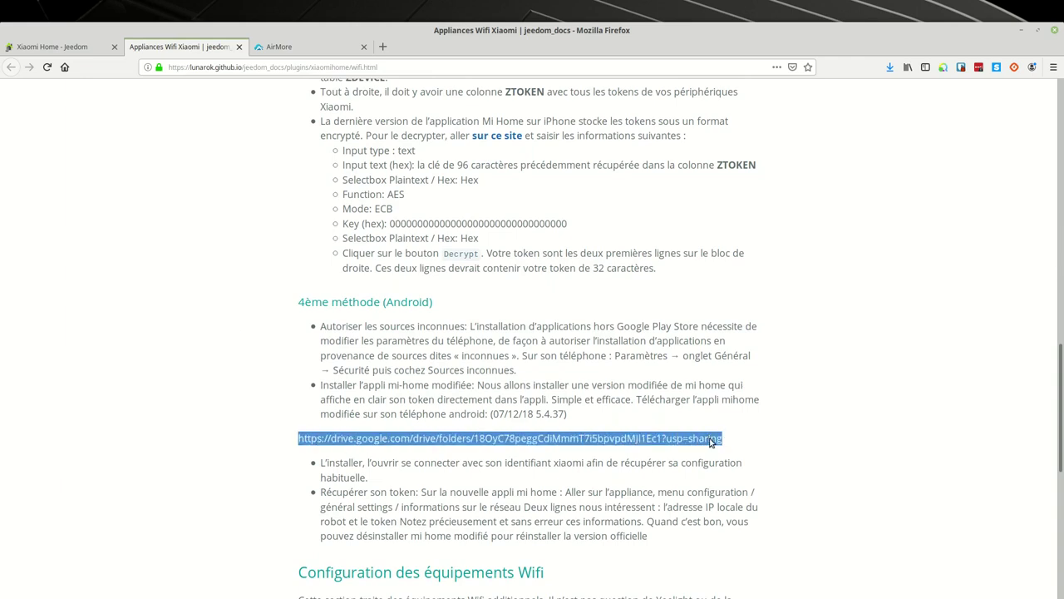
pyautogui.rightClick(709, 443)
pyautogui.click(756, 217)
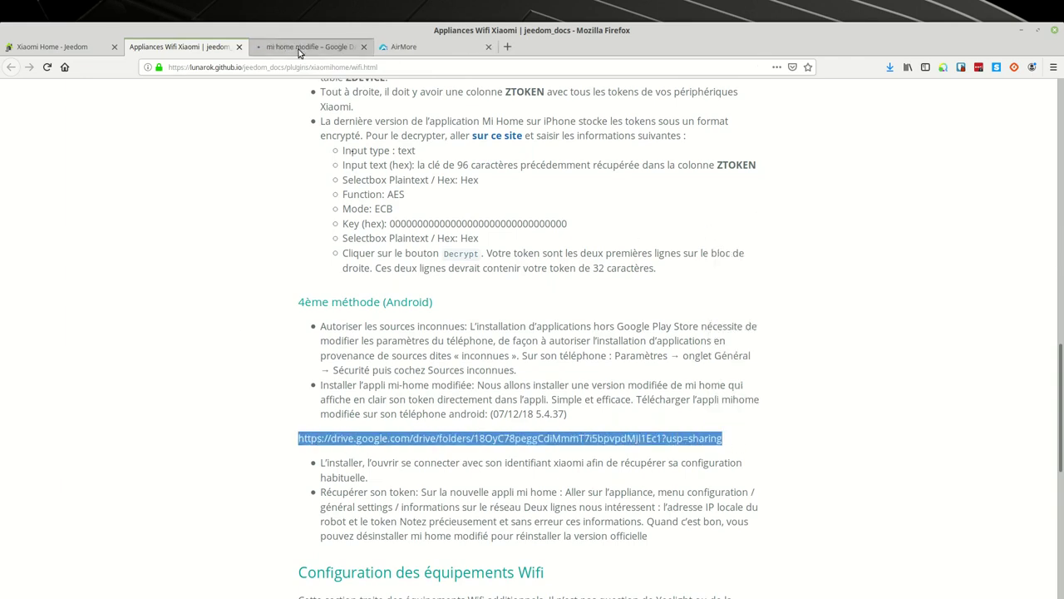
pyautogui.click(301, 52)
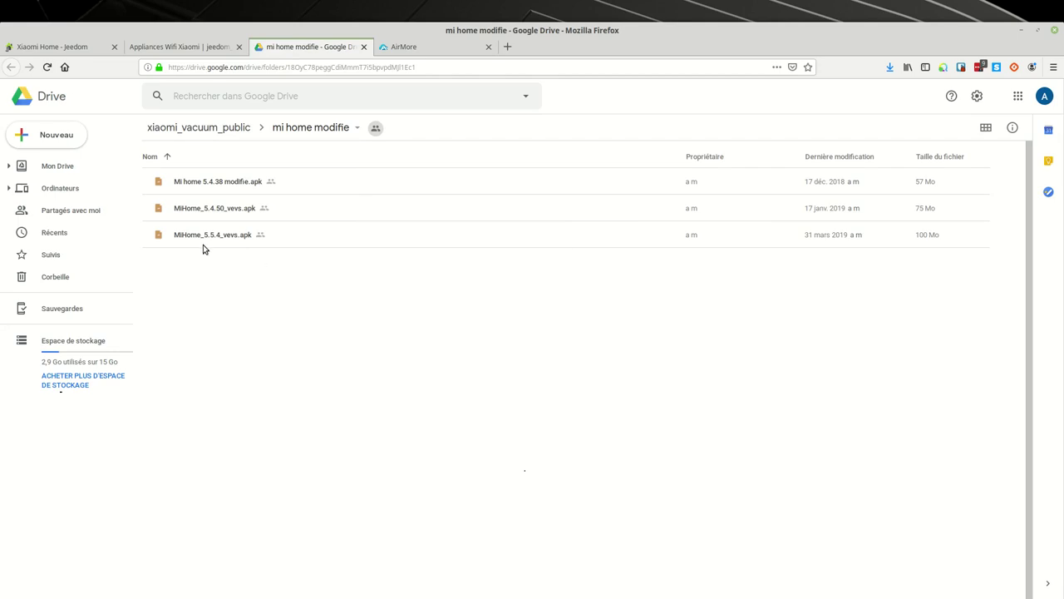
# Download MiHome_5.5.4_vevs.apk from the mi home modifie Google Drive folder and save the file.
pyautogui.click(202, 236)
pyautogui.doubleClick(203, 236)
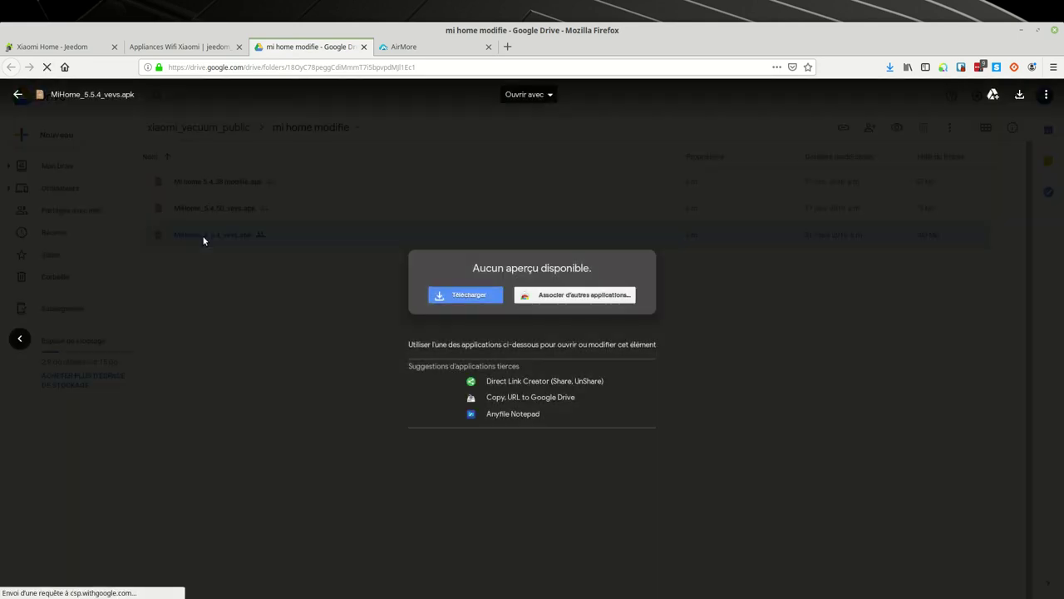
pyautogui.click(456, 296)
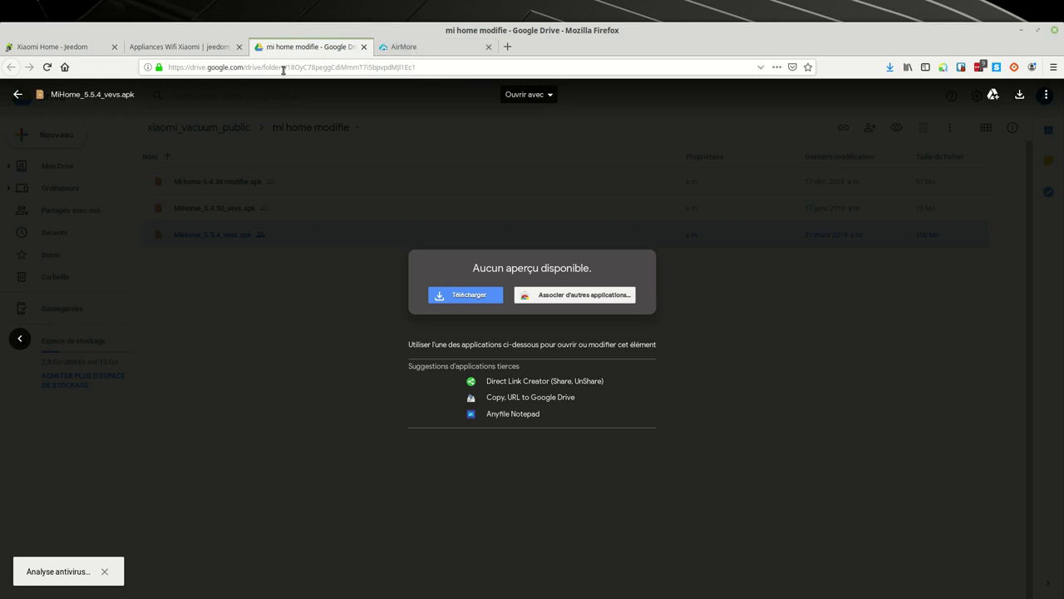
pyautogui.click(408, 48)
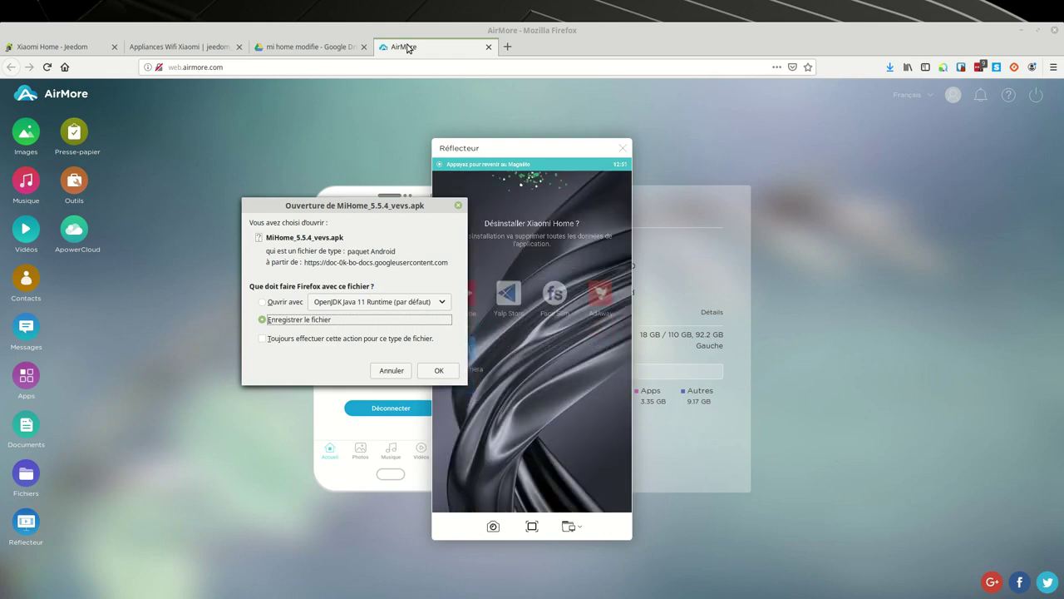
pyautogui.click(438, 371)
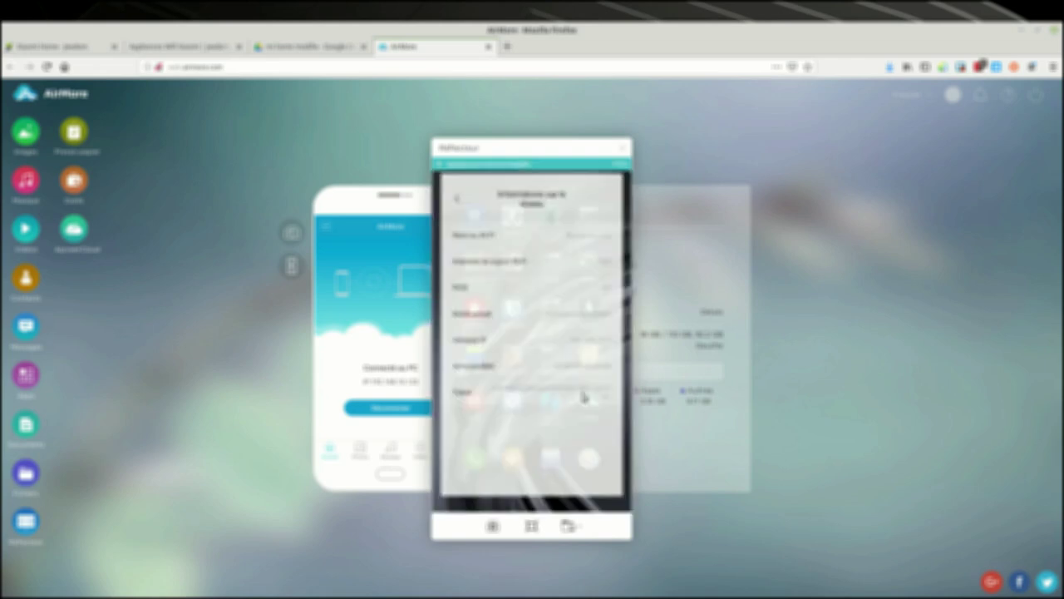
# Switch back to Jeedom's Xiaomi Home page and add a new equipment named Aspirateur Robot.
pyautogui.click(71, 48)
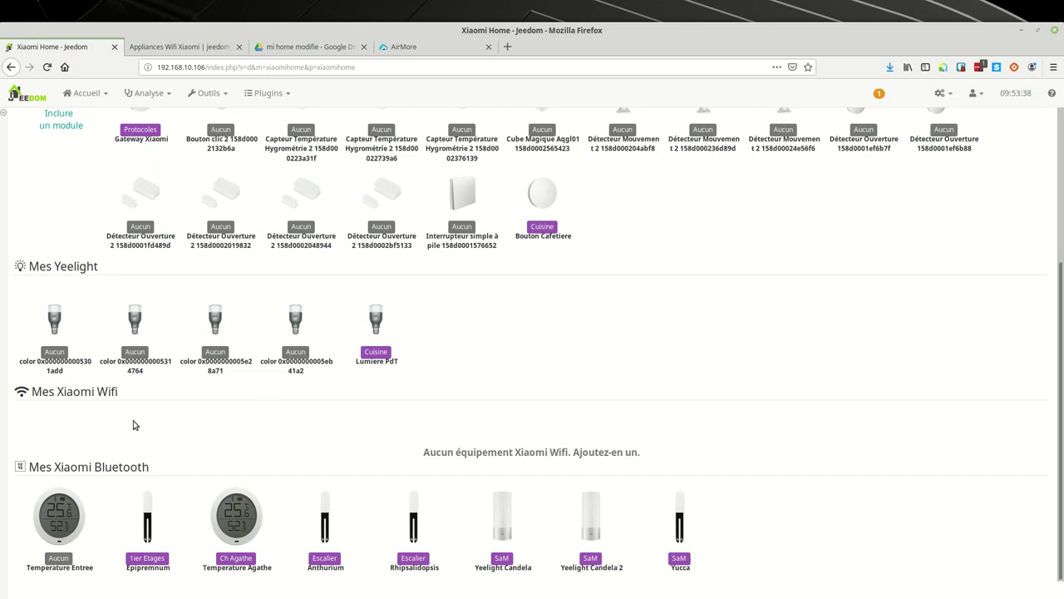
pyautogui.scroll(5, 133, 423)
pyautogui.click(60, 152)
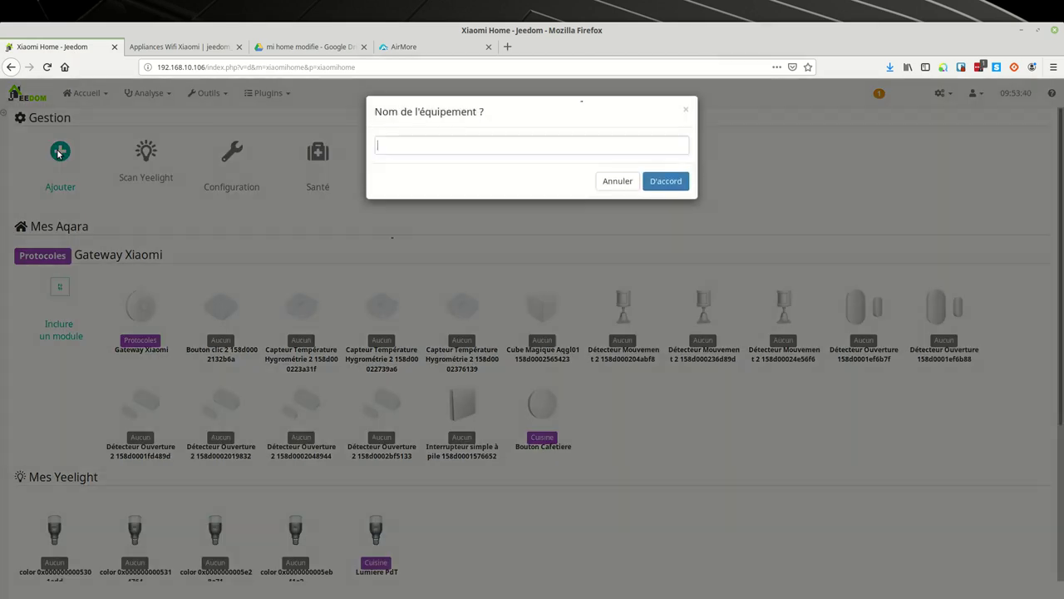
pyautogui.write('Aspirateur')
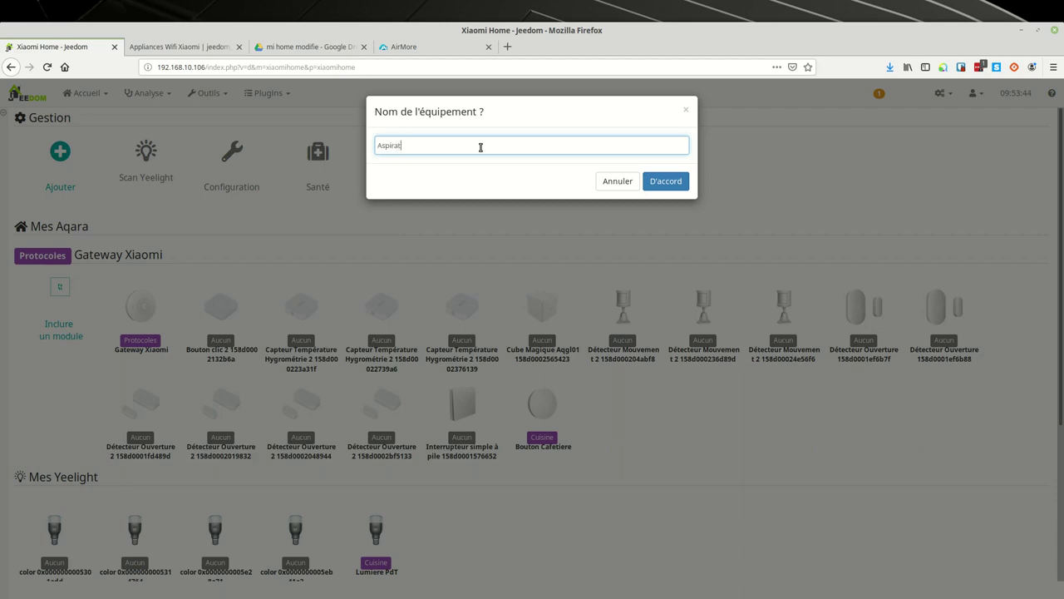
pyautogui.write(' Robot')
pyautogui.click(679, 181)
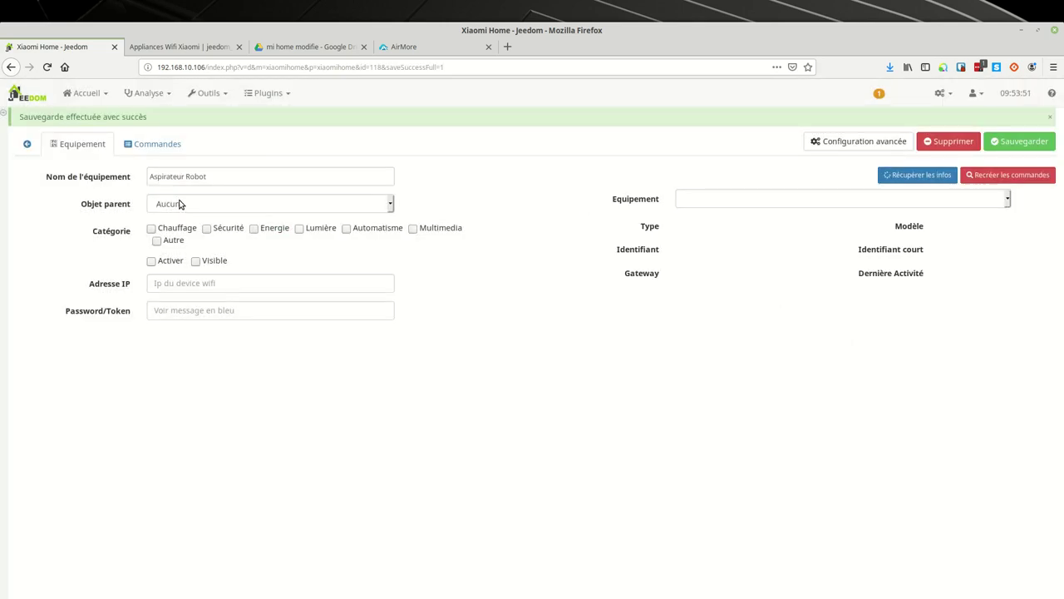
# Set the robot vacuum's parent object to RdC and its category to Automatisme, and make it active and visible.
pyautogui.click(180, 204)
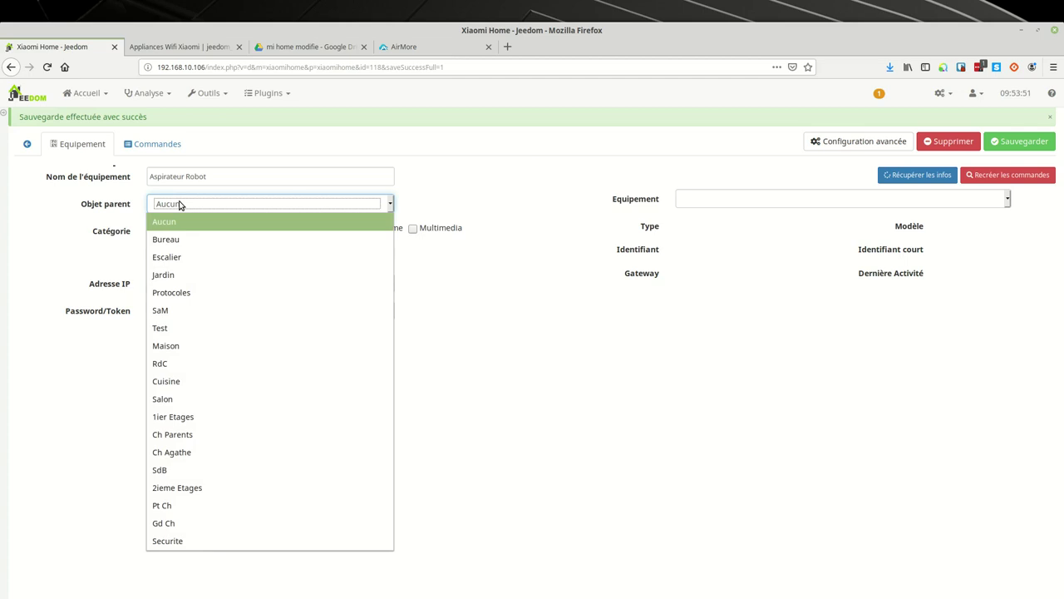
pyautogui.click(184, 362)
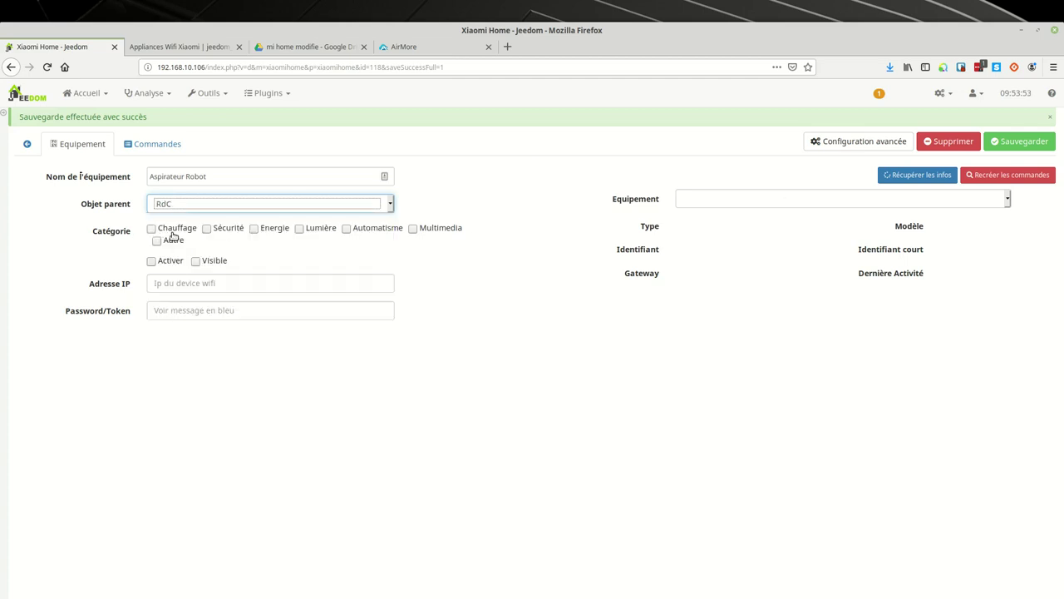
pyautogui.click(369, 232)
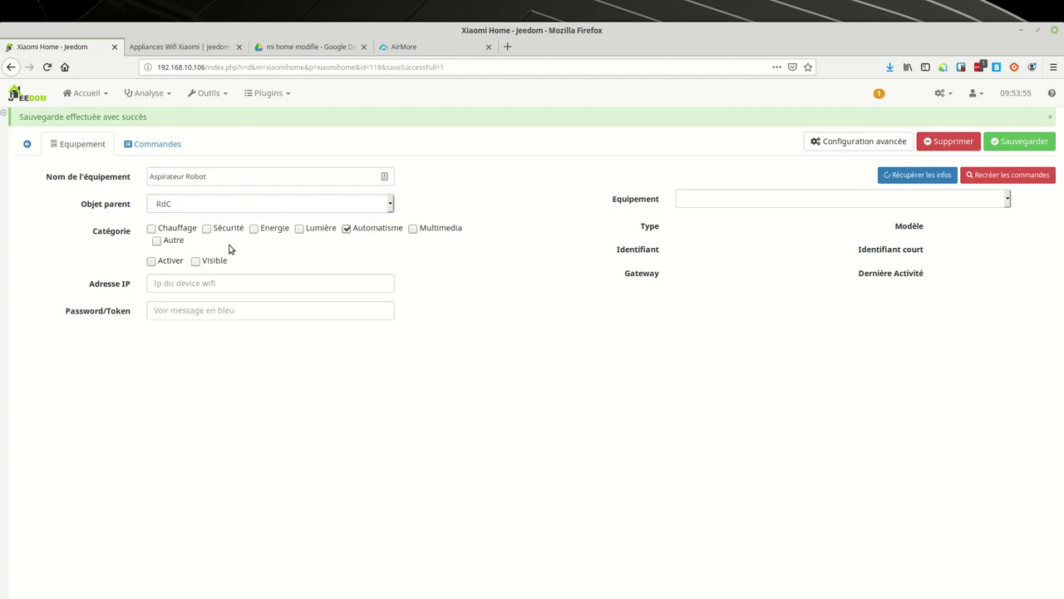
pyautogui.click(166, 263)
pyautogui.click(212, 263)
# Set the robot vacuum's IP address to 192.168.10.5 and paste its token into the Password/Token field.
pyautogui.click(203, 284)
pyautogui.write('1')
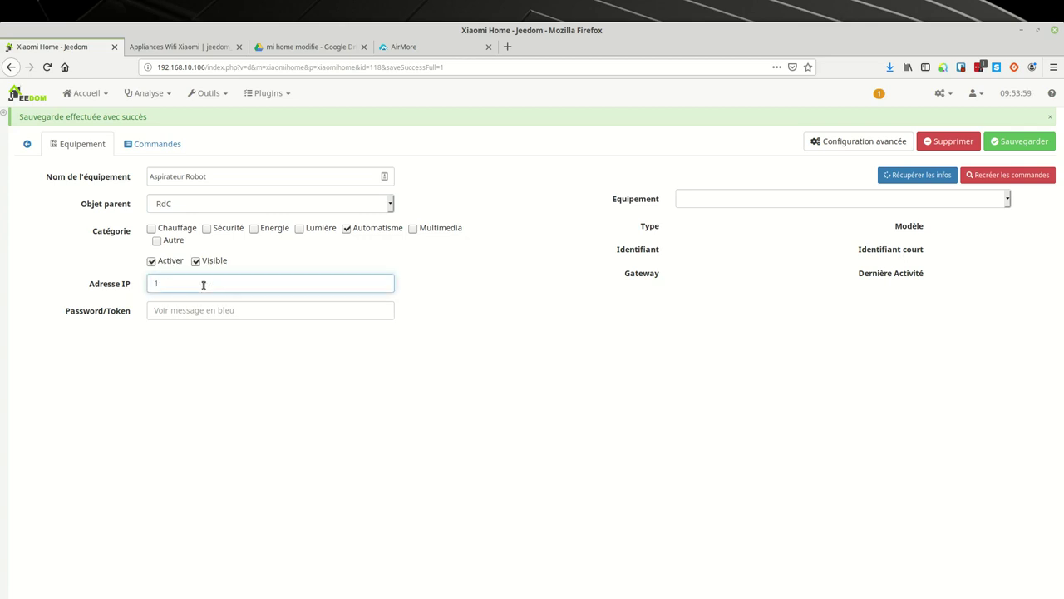
pyautogui.write('92.168.10.5')
pyautogui.click(218, 308)
pyautogui.hotkey('alt', 'Tab')
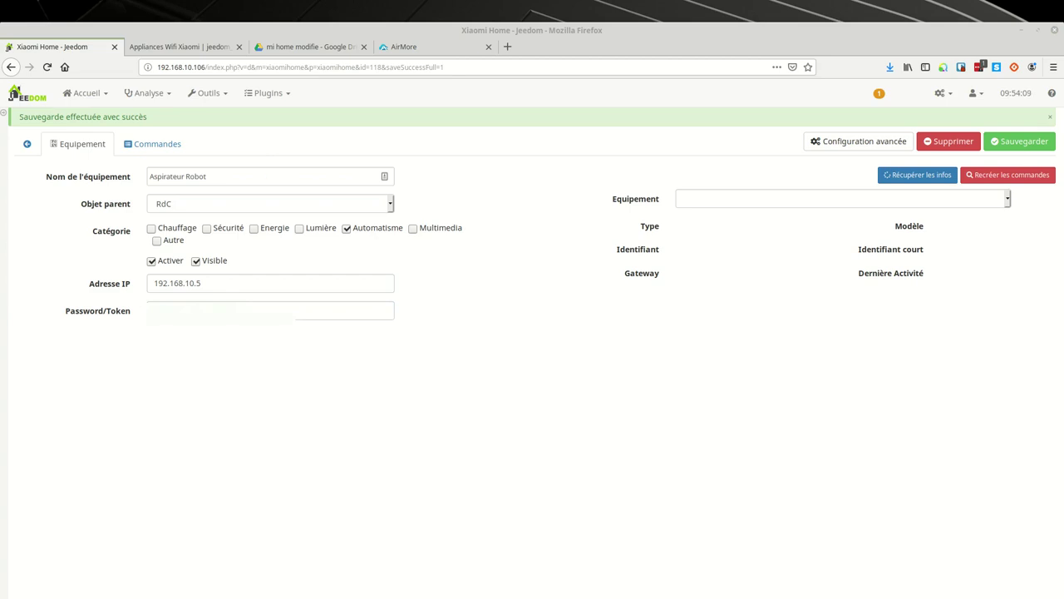
pyautogui.click(273, 308)
pyautogui.rightClick(279, 312)
pyautogui.click(301, 365)
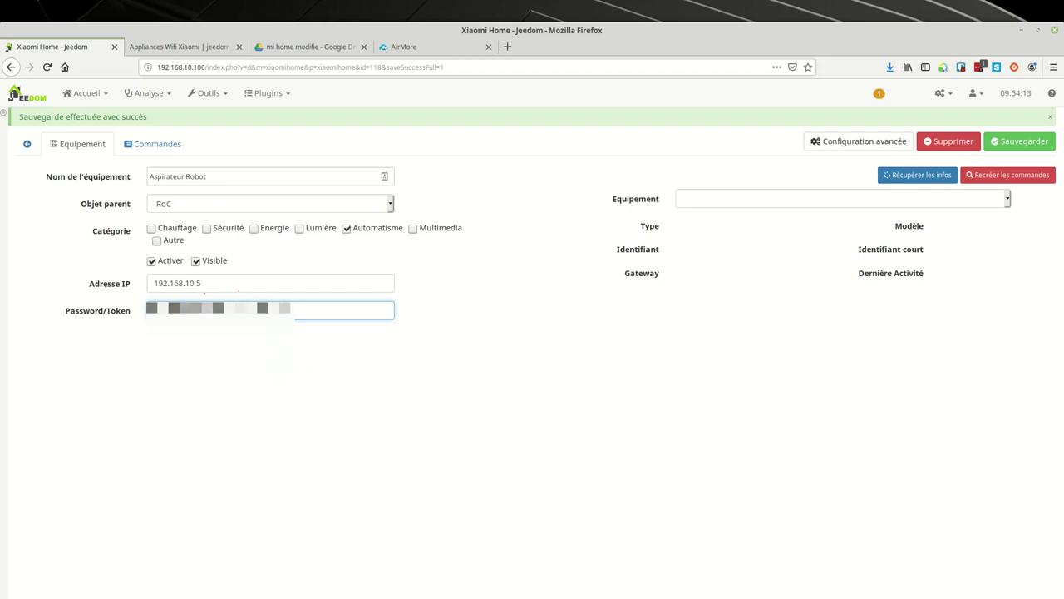
# Set the robot vacuum's equipment type to Robot Aspirateur V2 and save the equipment.
pyautogui.click(724, 205)
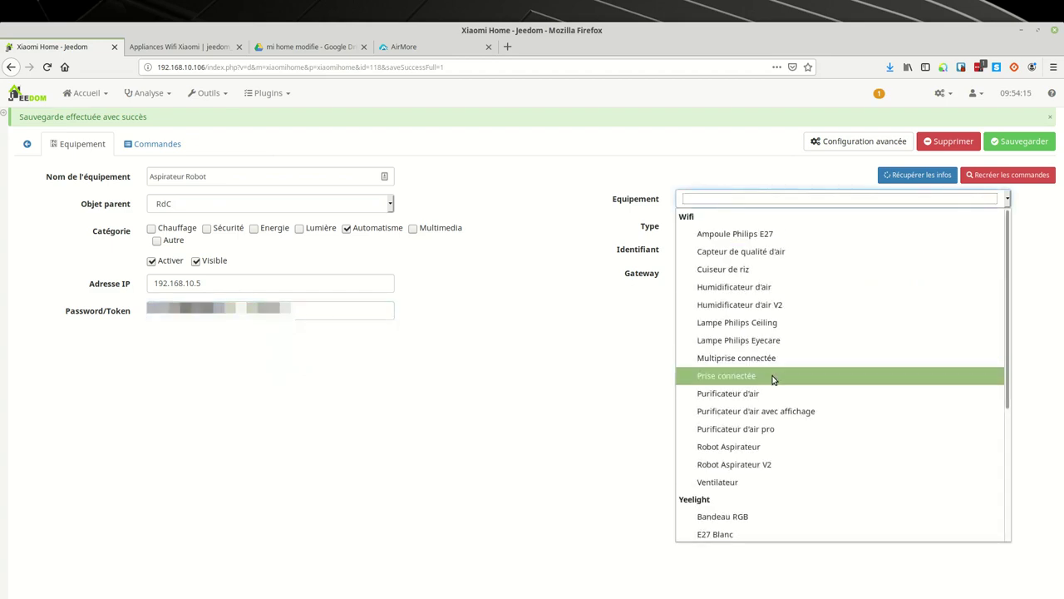
pyautogui.scroll(-1, 772, 379)
pyautogui.click(759, 411)
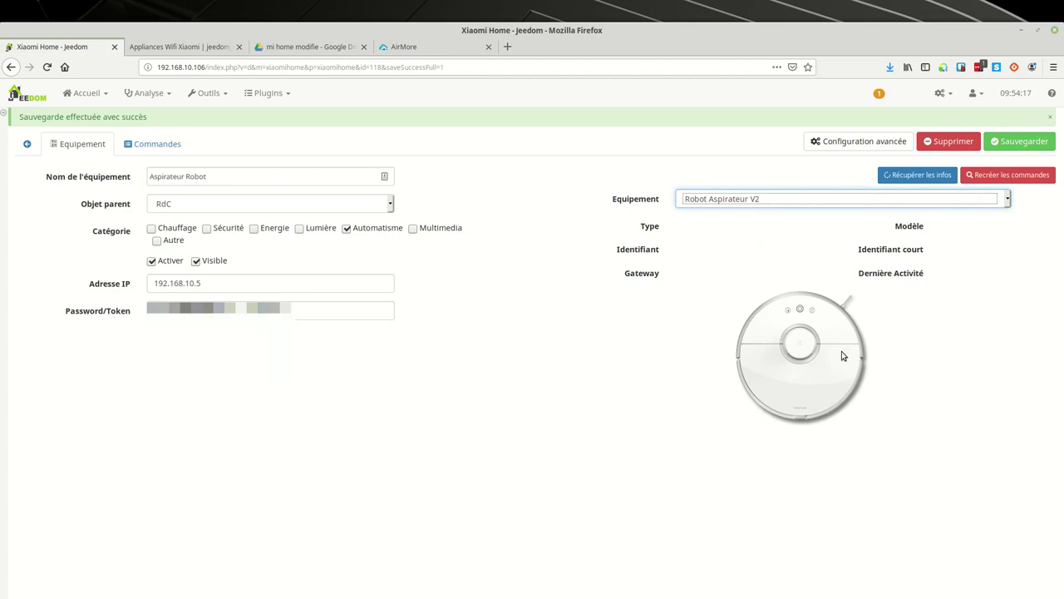
pyautogui.click(1031, 147)
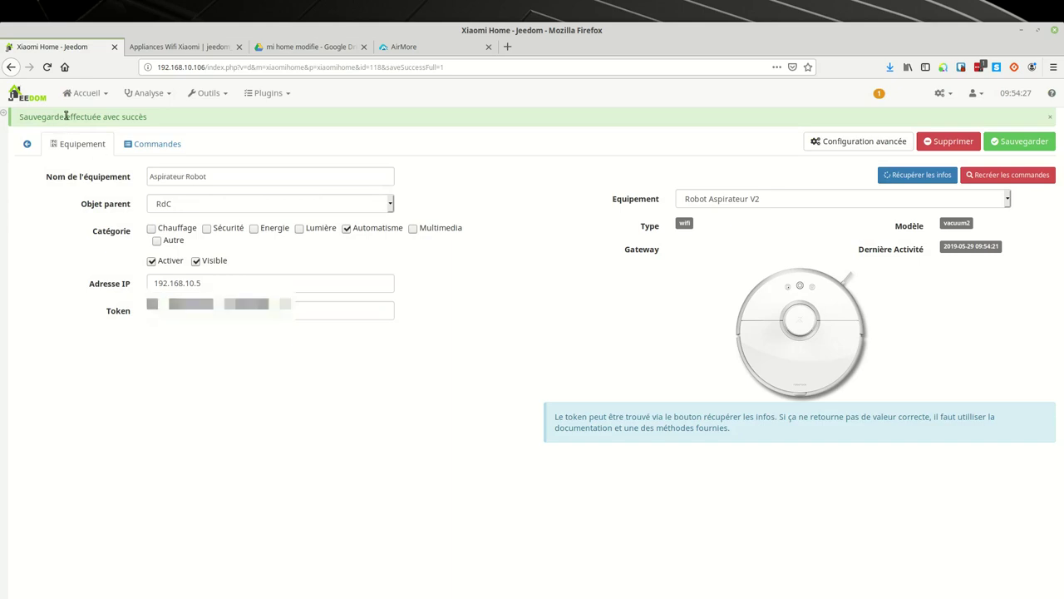
# Return to the Xiaomi Home equipment overview and check the Mes Xiaomi Wifi section for the robot vacuum.
pyautogui.click(86, 93)
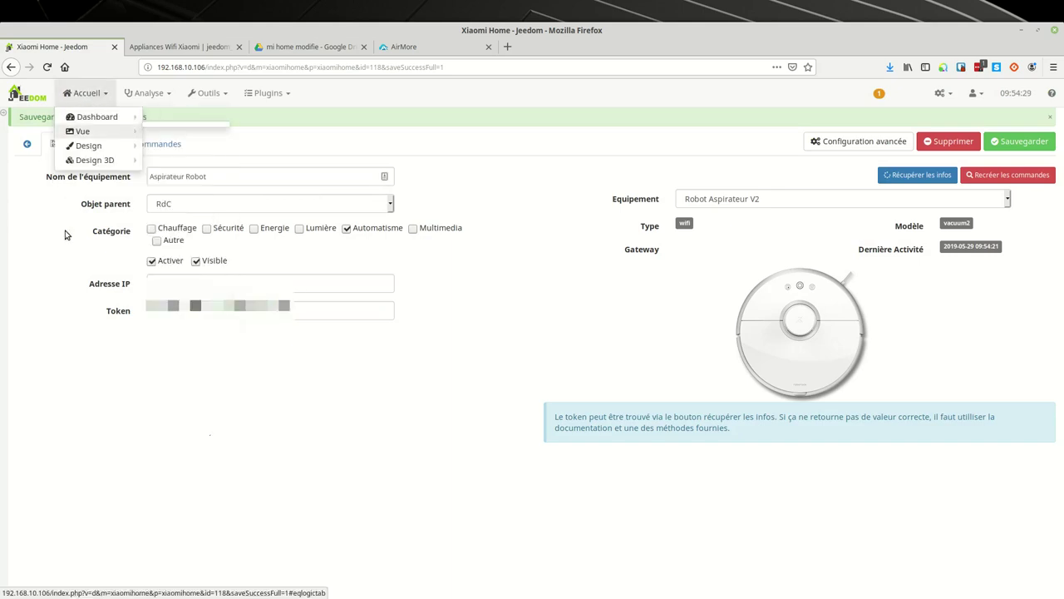
pyautogui.click(26, 143)
pyautogui.scroll(-5, 143, 449)
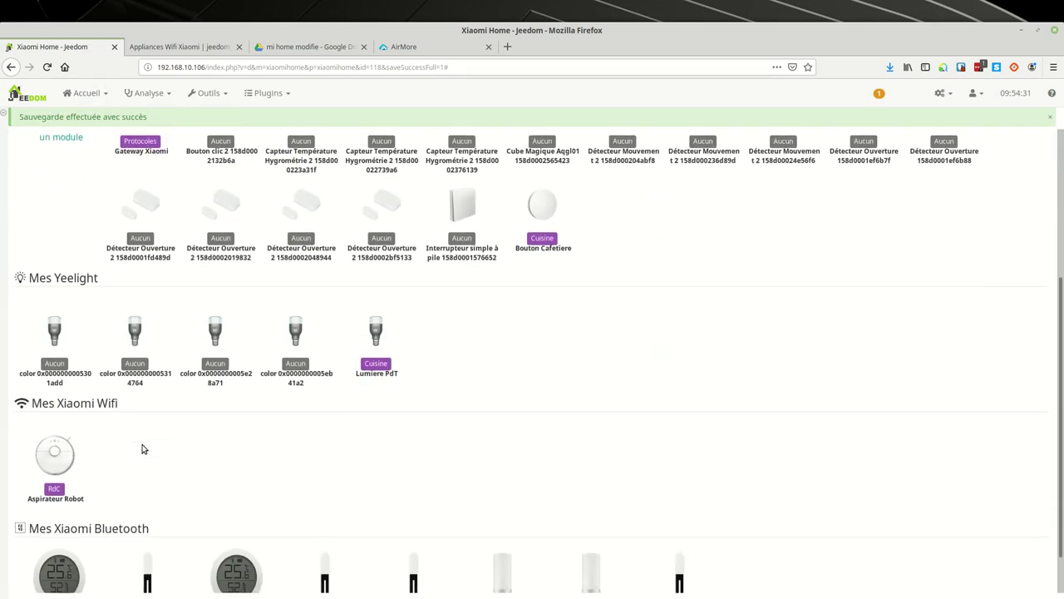
pyautogui.scroll(6, 67, 401)
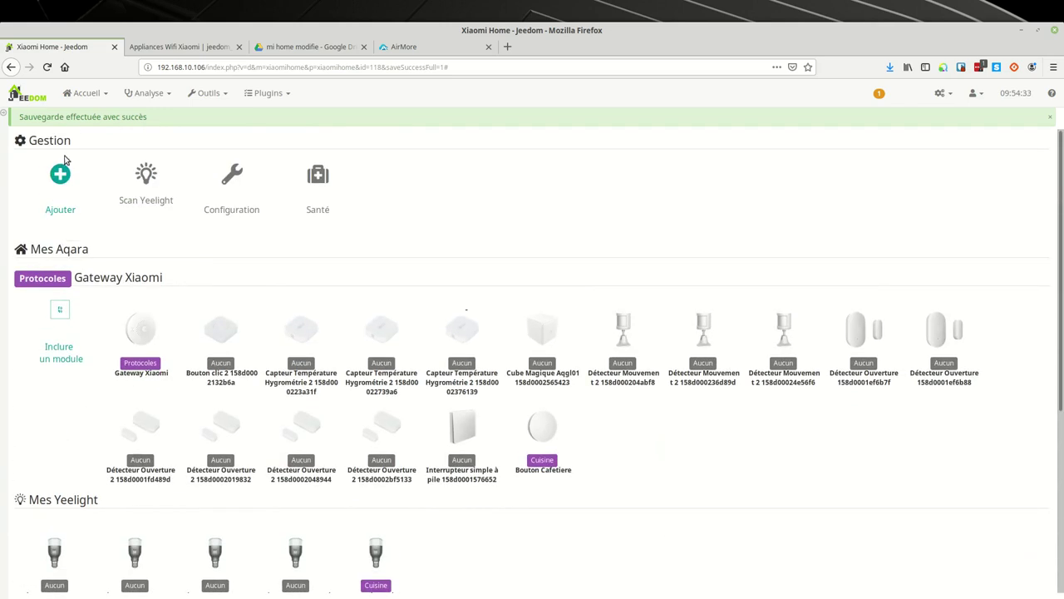
# Open the Jeedom Dashboard and examine the Aspirateur Robot widget under RdC along with the other Xiaomi device widgets.
pyautogui.click(86, 93)
pyautogui.click(94, 116)
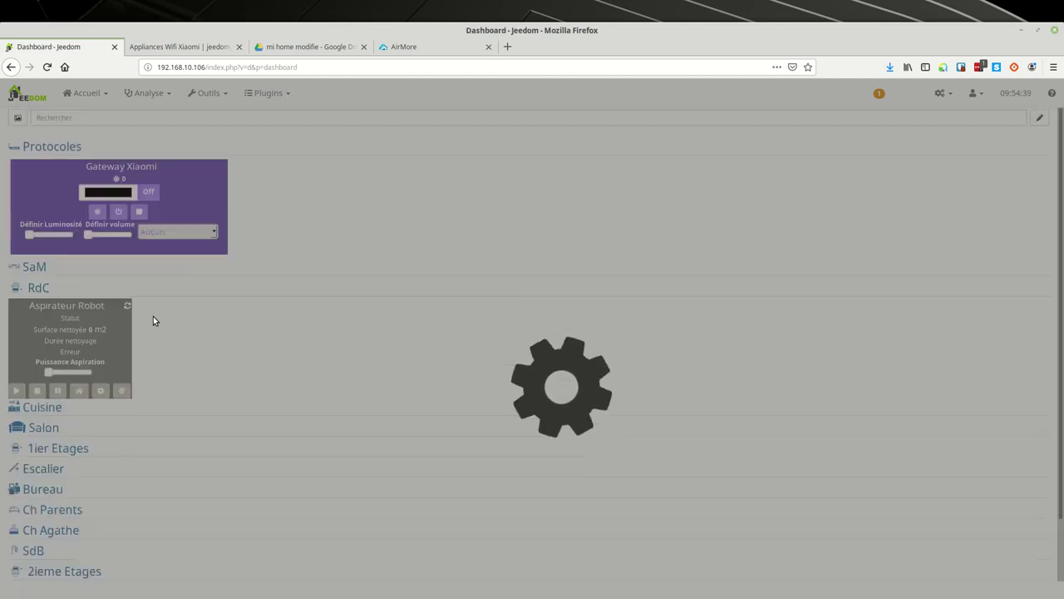
pyautogui.scroll(-1, 212, 367)
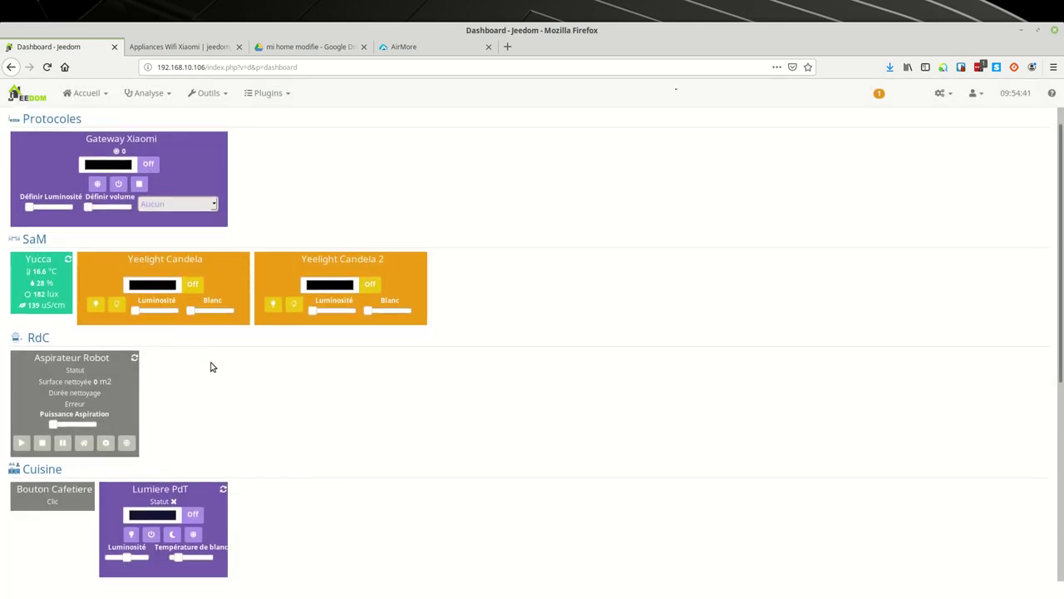
pyautogui.scroll(-5, 212, 367)
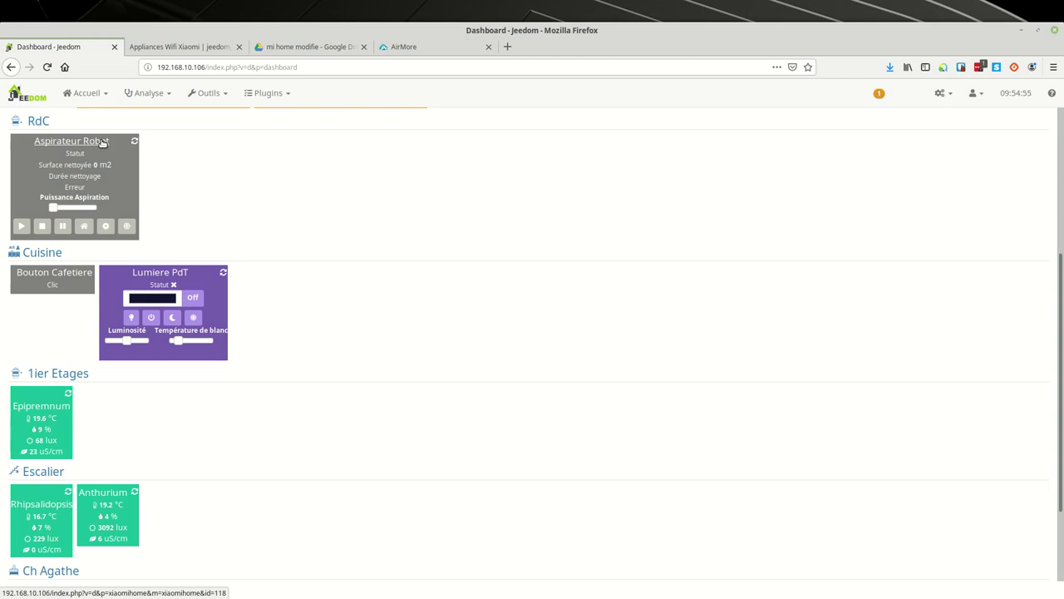
pyautogui.scroll(3, 239, 277)
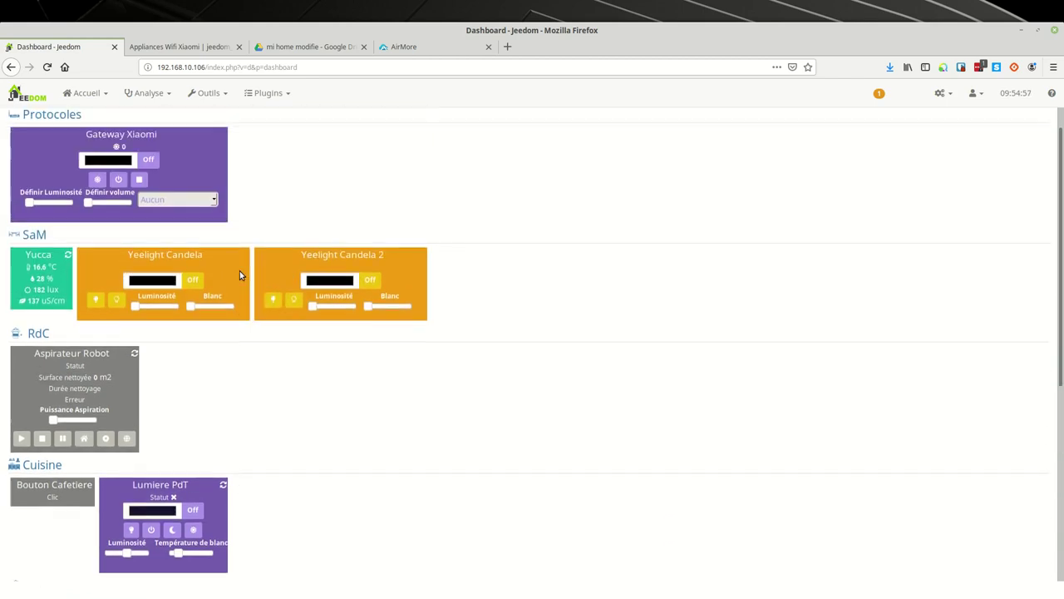
pyautogui.scroll(1, 239, 270)
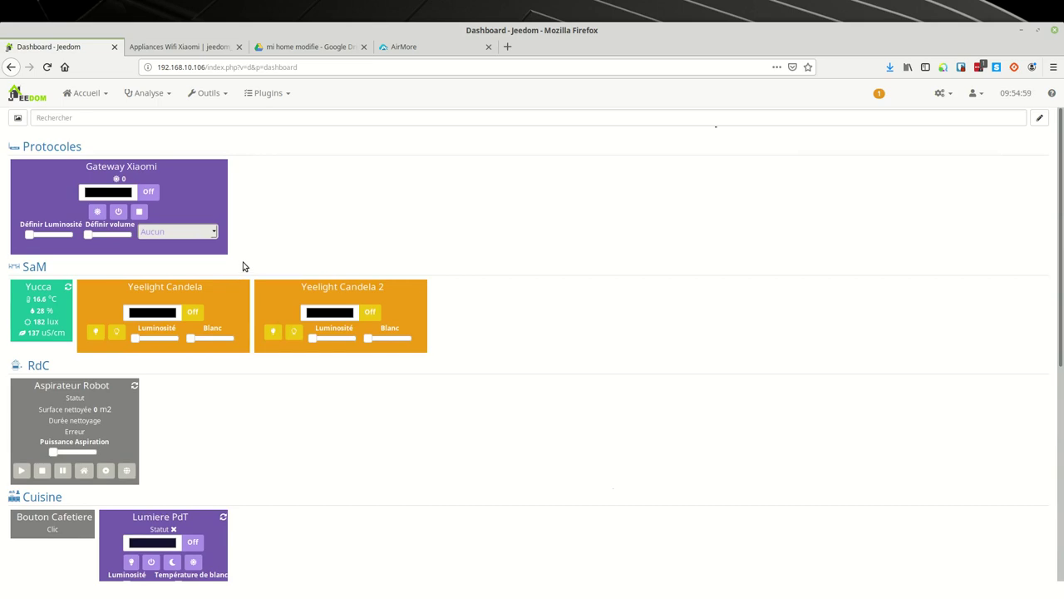